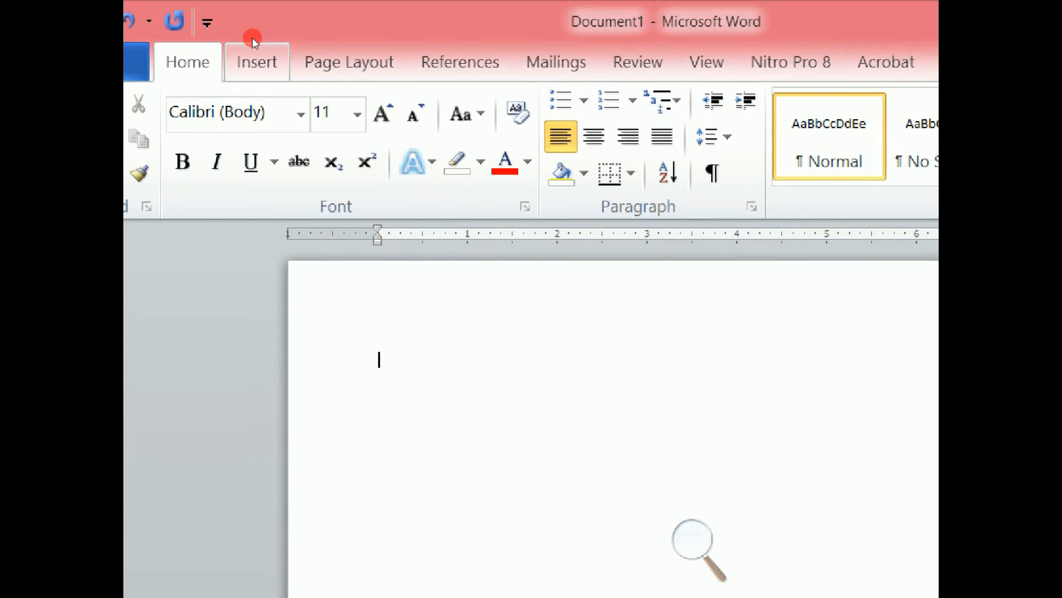
# Insert a table with 4 columns and 6 rows into the blank document.
pyautogui.click(252, 36)
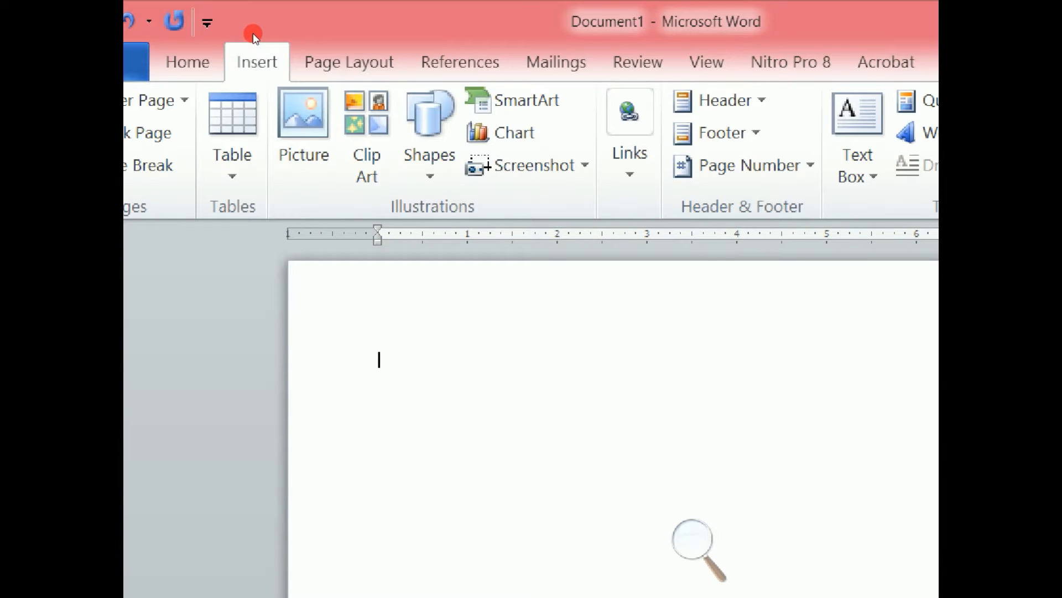
pyautogui.click(248, 119)
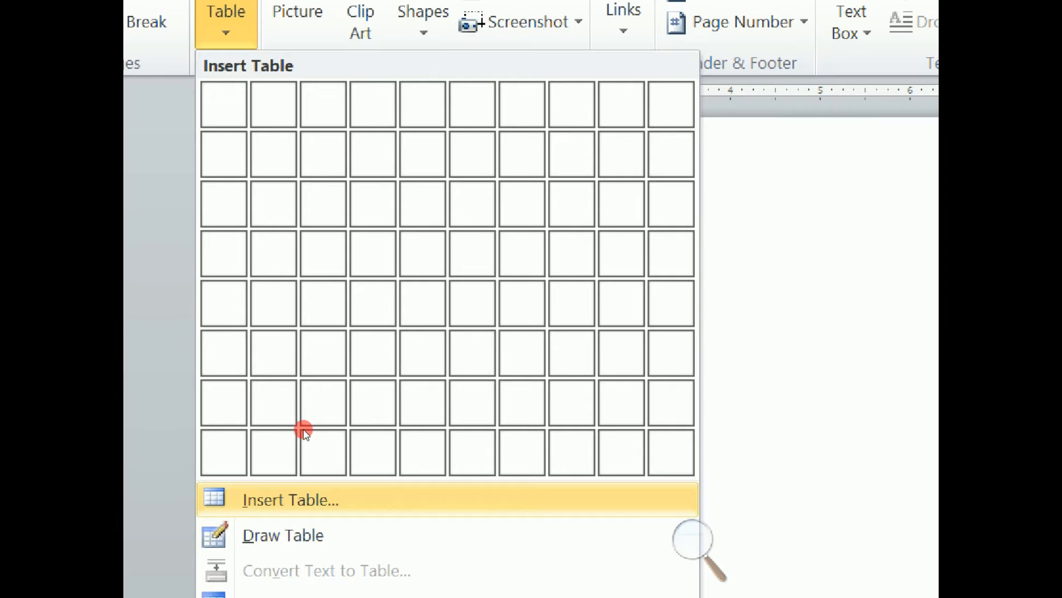
pyautogui.click(290, 499)
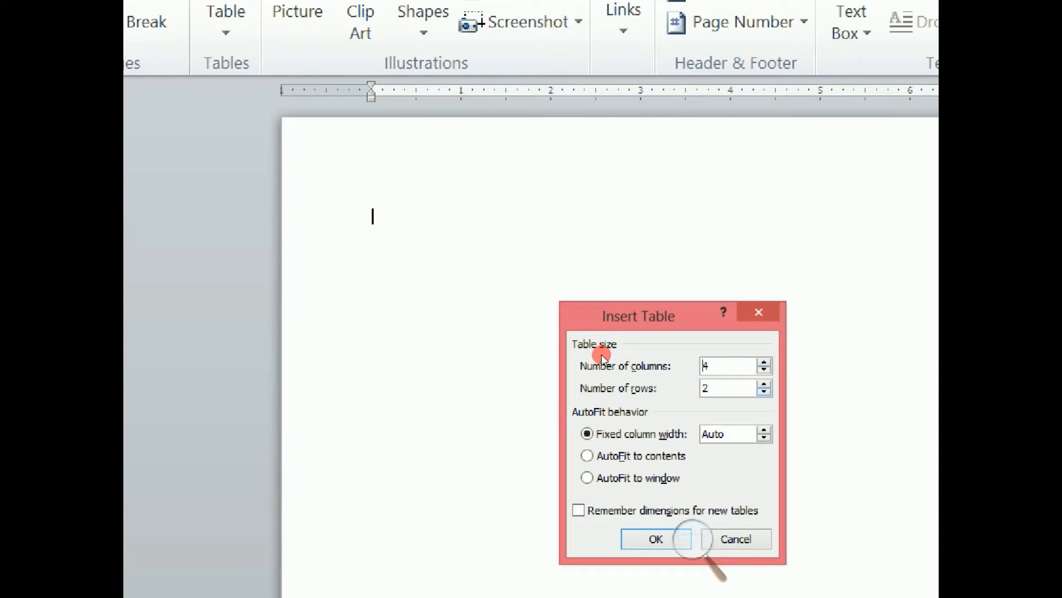
pyautogui.press('Tab')
pyautogui.press('Up')
pyautogui.press('Return')
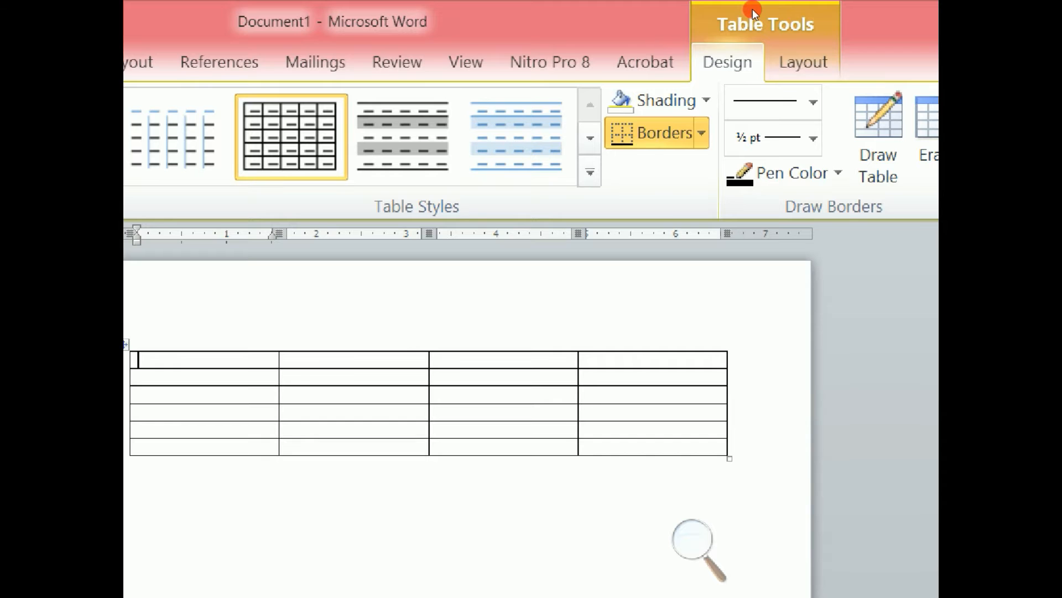
pyautogui.doubleClick(736, 42)
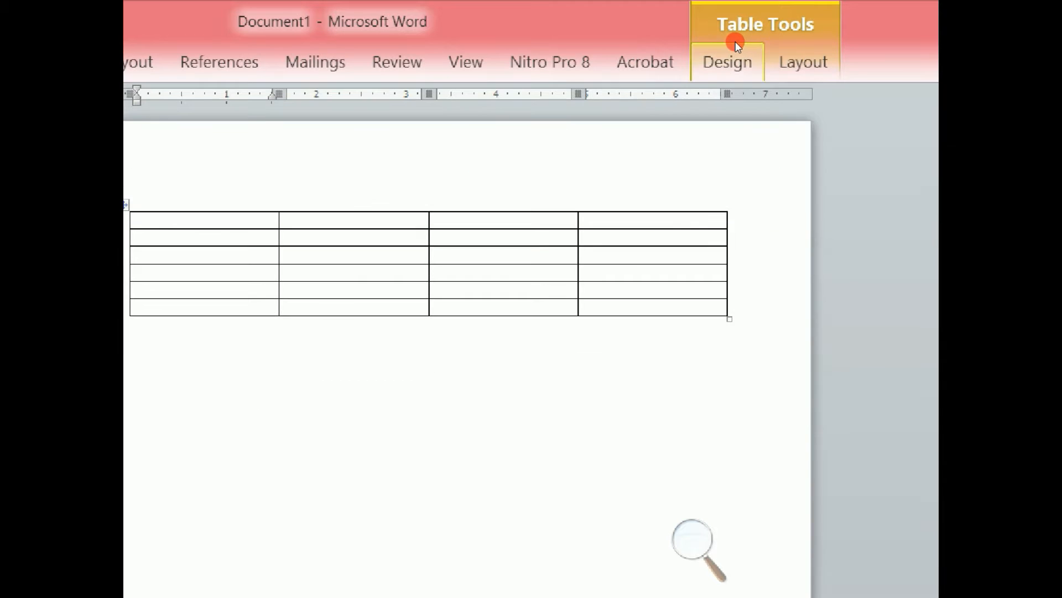
pyautogui.click(782, 39)
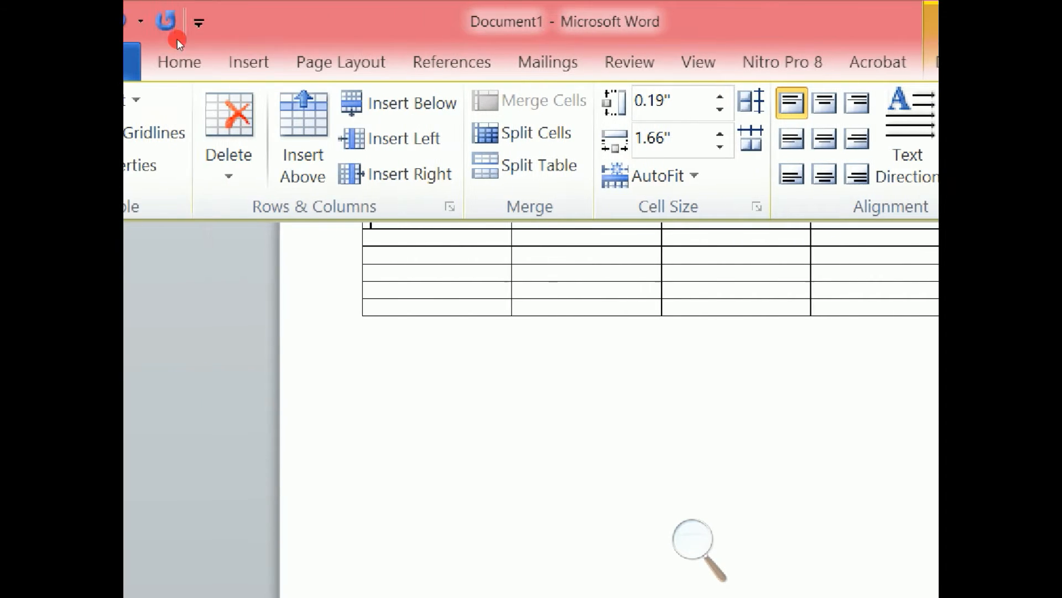
pyautogui.doubleClick(221, 43)
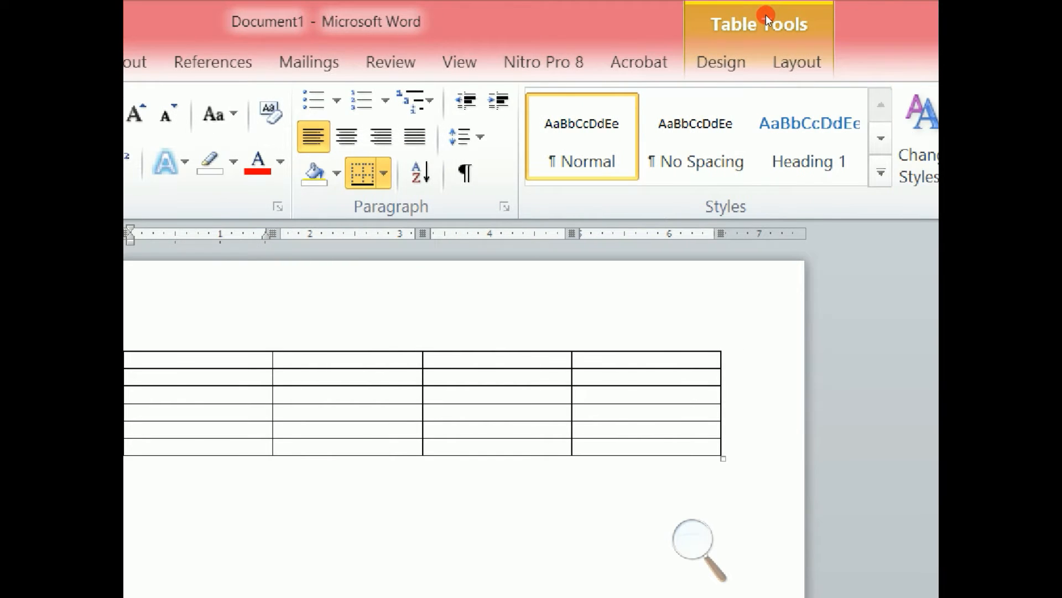
pyautogui.click(881, 15)
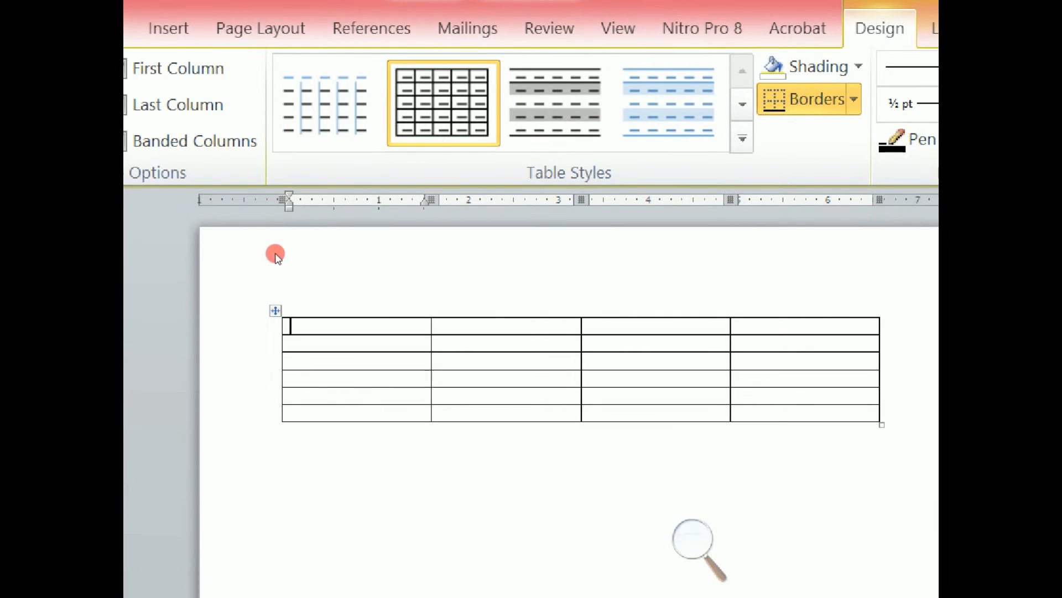
pyautogui.click(347, 242)
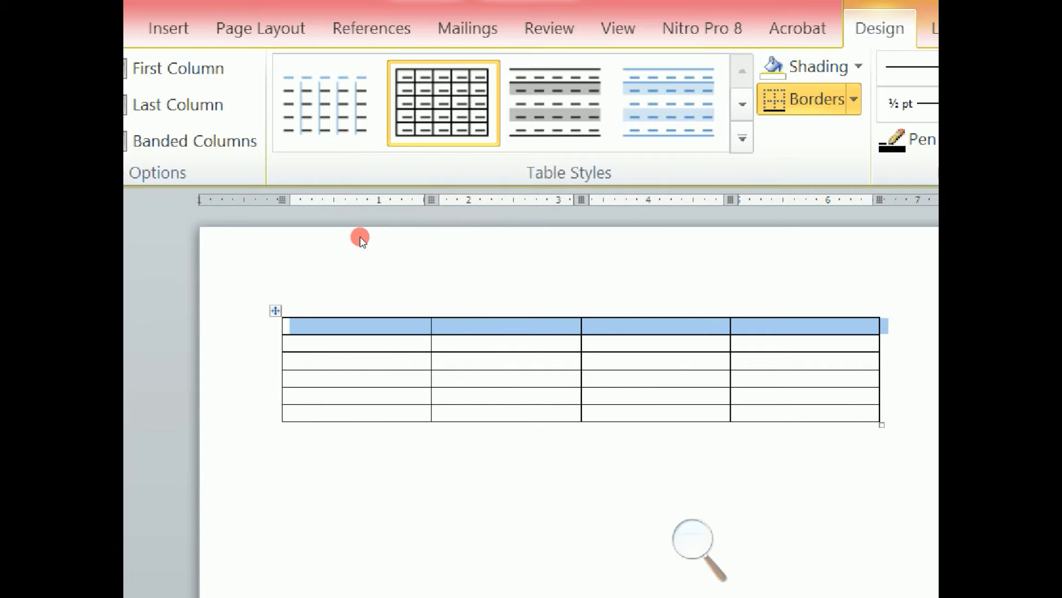
pyautogui.click(487, 443)
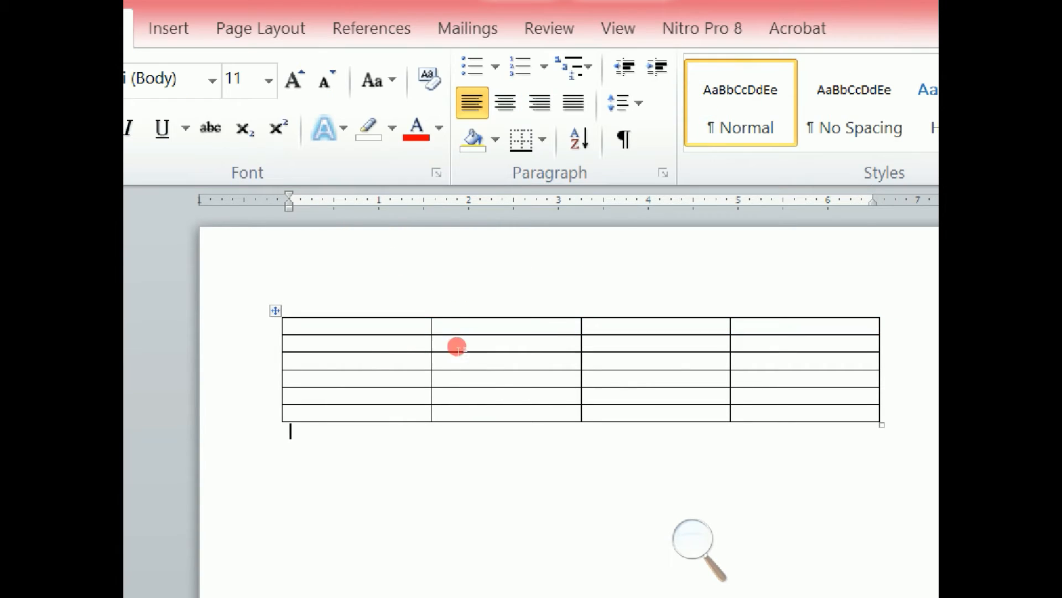
# Select the table's entire first row and merge its four cells into one.
pyautogui.click(333, 238)
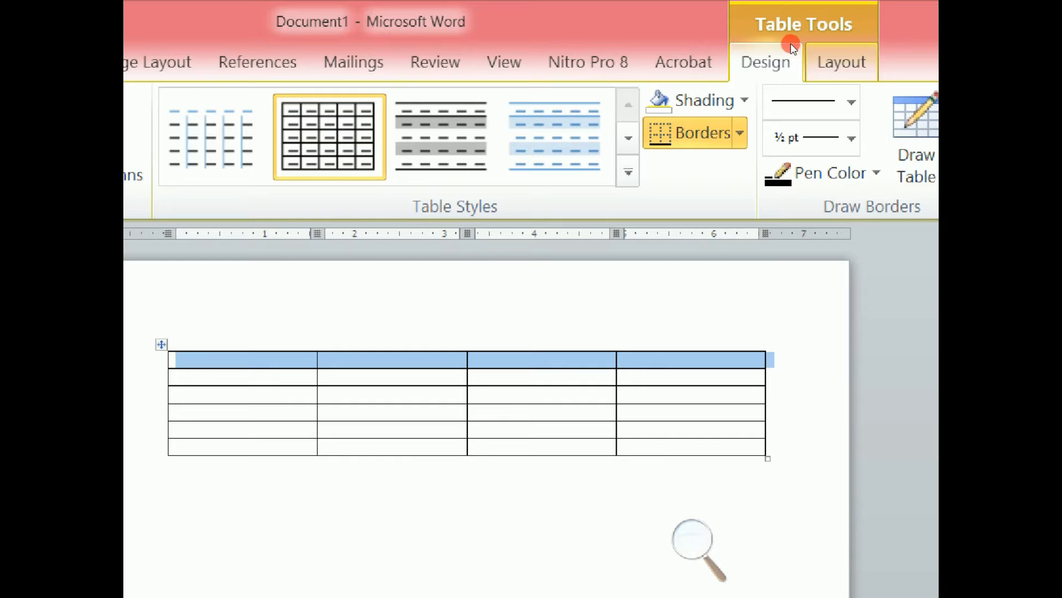
pyautogui.click(841, 62)
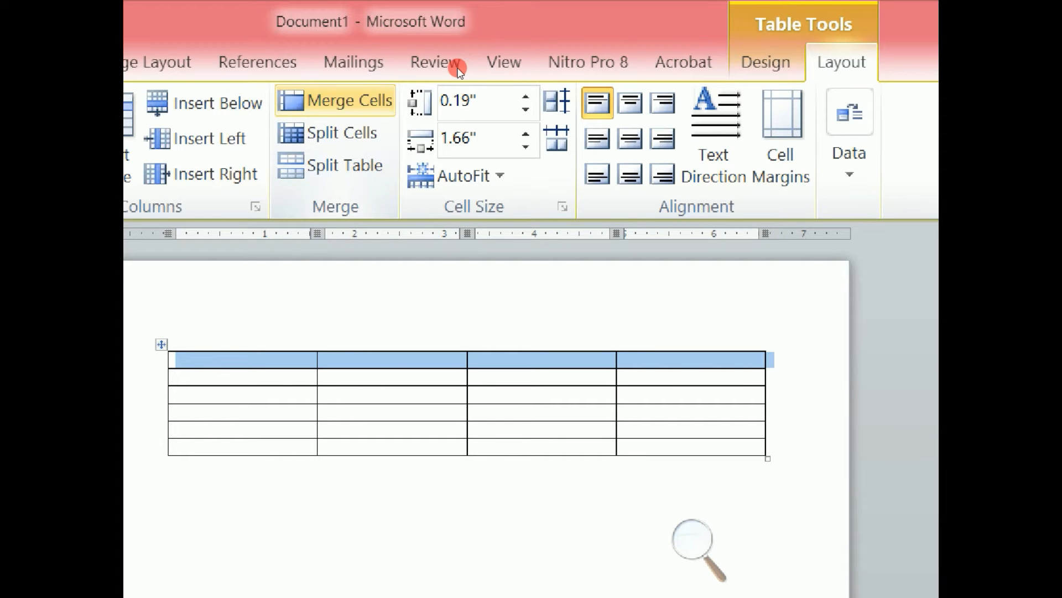
pyautogui.click(336, 102)
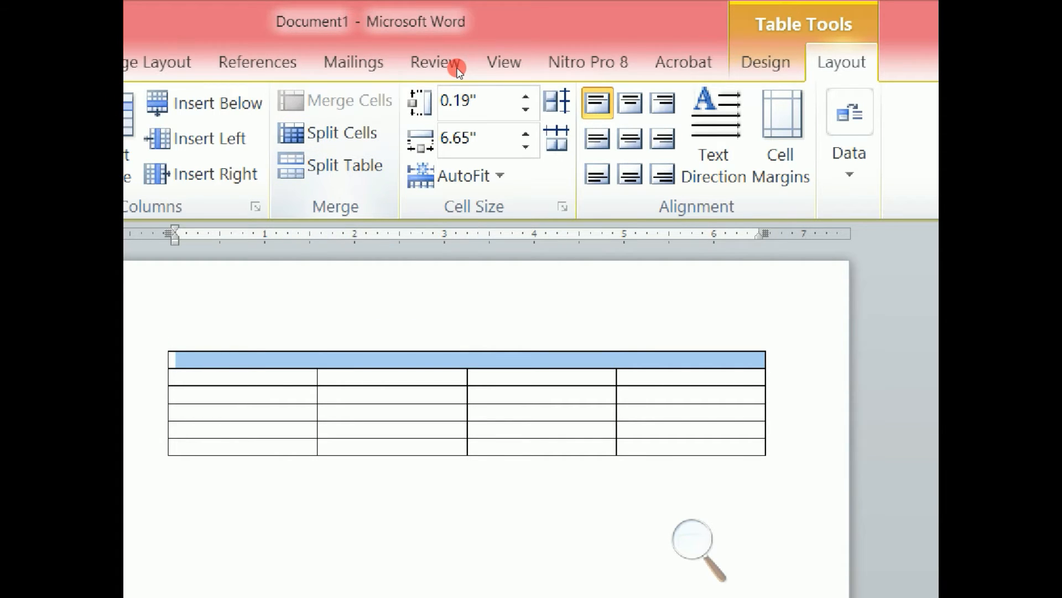
# Enter the title "Our Class Time table" in the merged first row and centre it at the top of the cell.
pyautogui.click(355, 360)
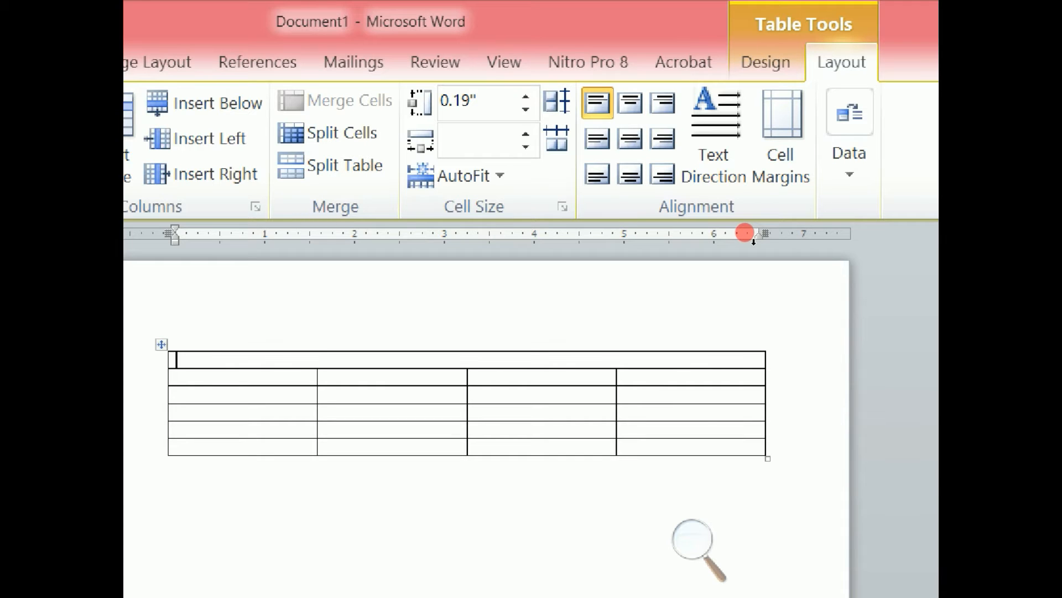
pyautogui.write('Our Class Time table')
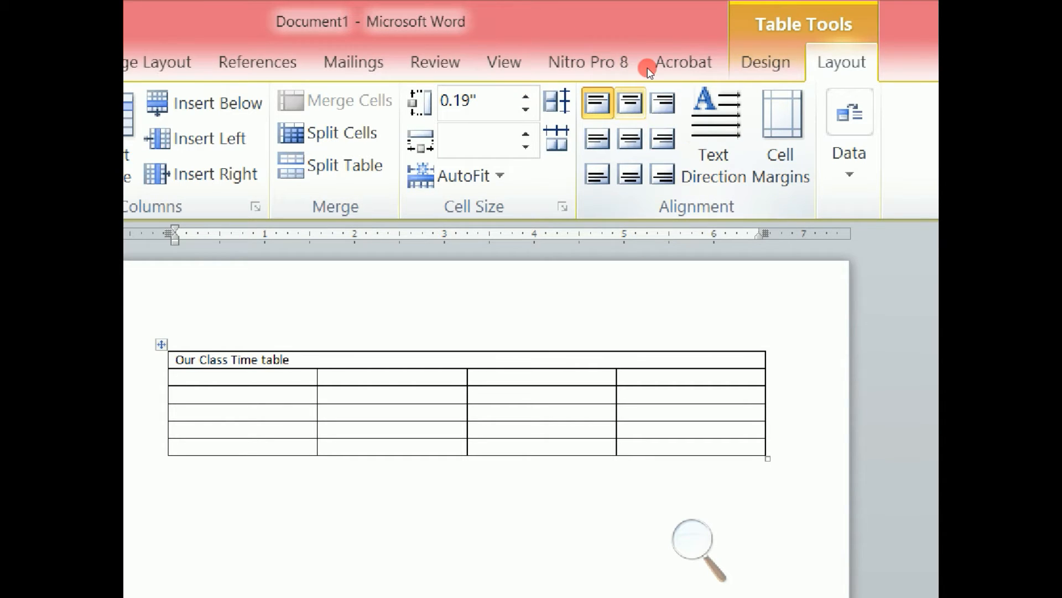
pyautogui.click(616, 98)
pyautogui.click(376, 246)
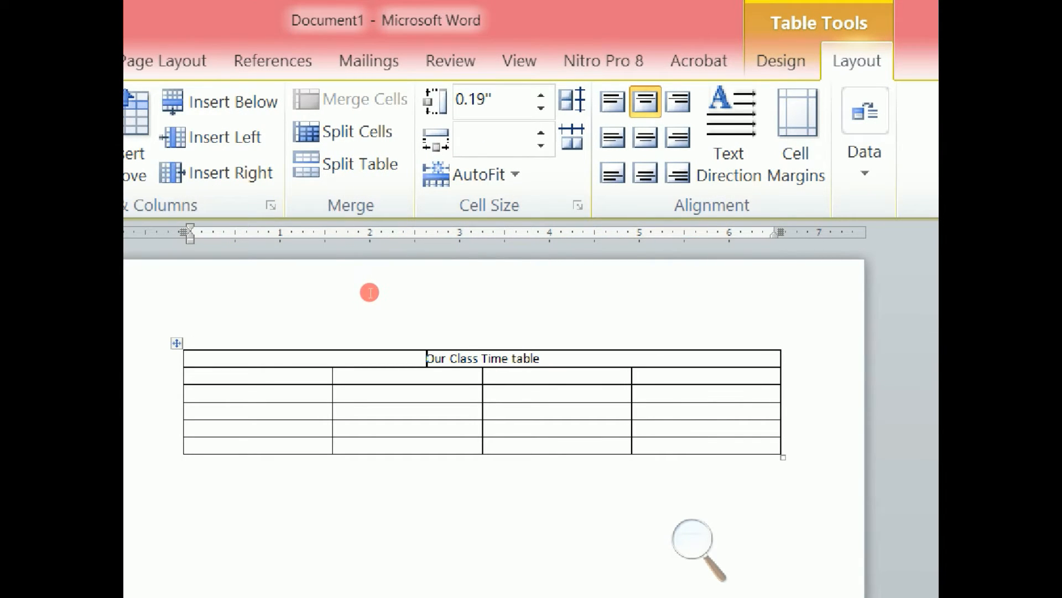
# Split the table at its second row and rejoin the two parts by removing the blank line between them.
pyautogui.click(343, 252)
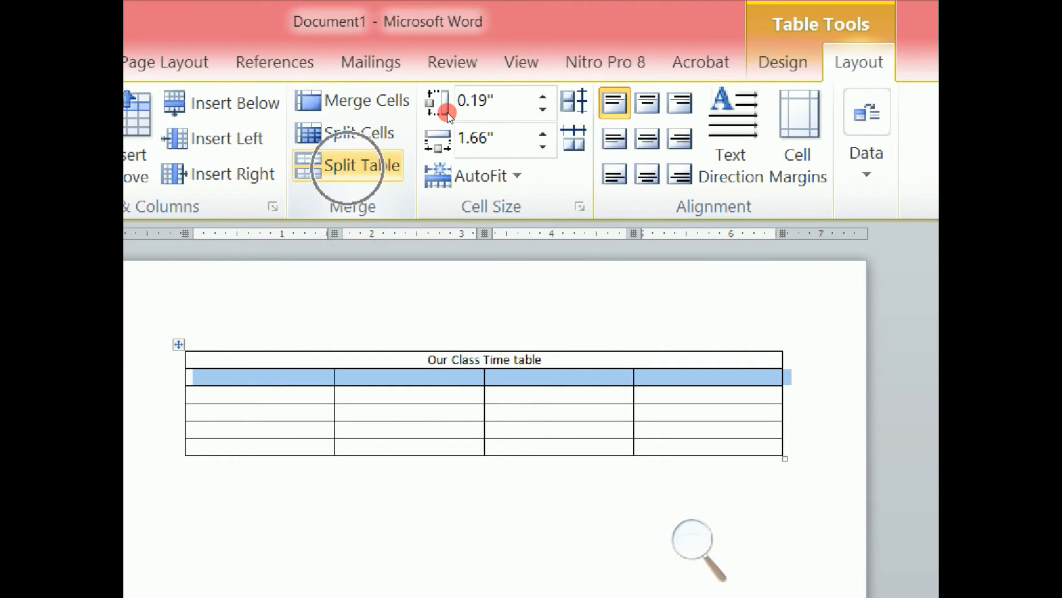
pyautogui.click(332, 163)
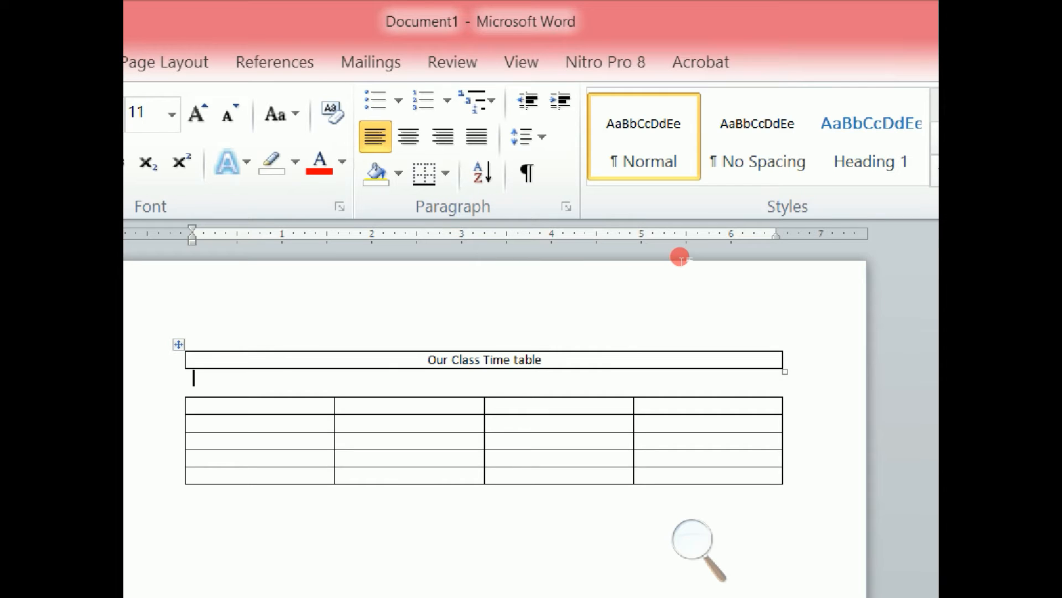
pyautogui.press('Delete')
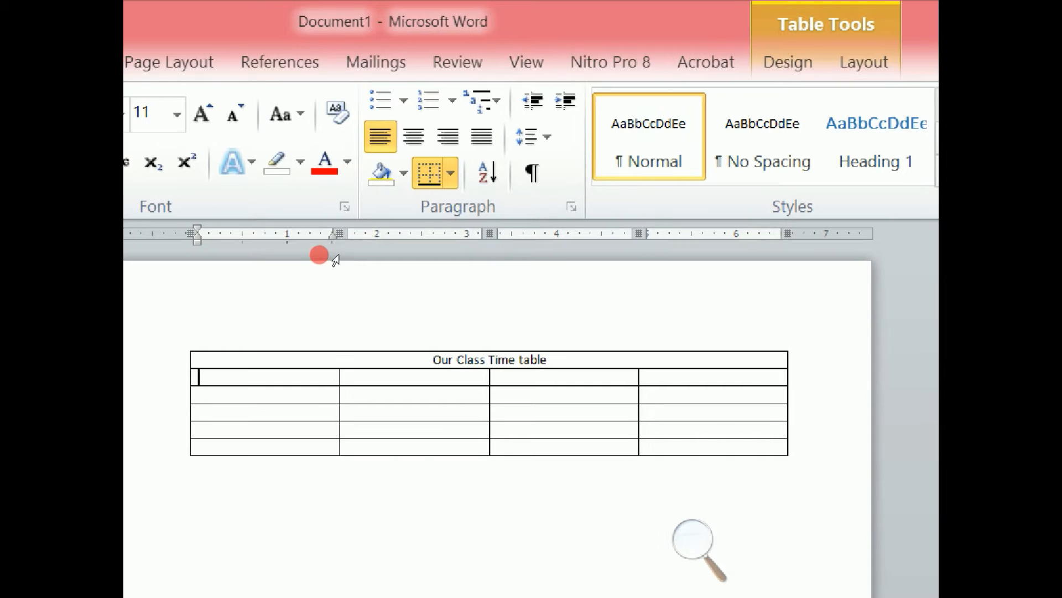
# Split the table at its second row so the title row stands apart, and move into the lower table's first cell.
pyautogui.click(174, 377)
pyautogui.click(864, 62)
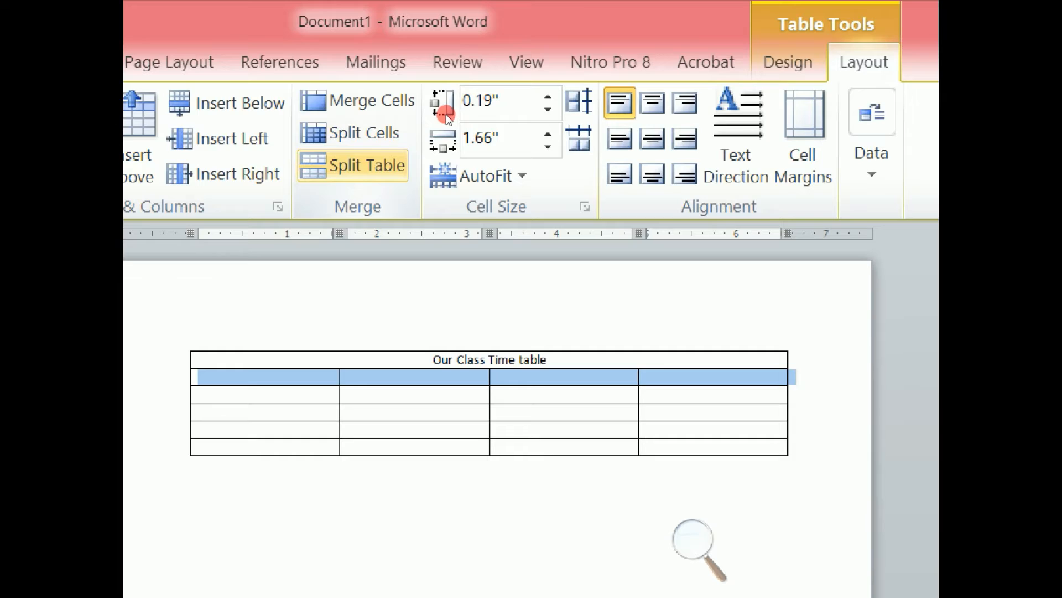
pyautogui.click(353, 165)
pyautogui.press('Down')
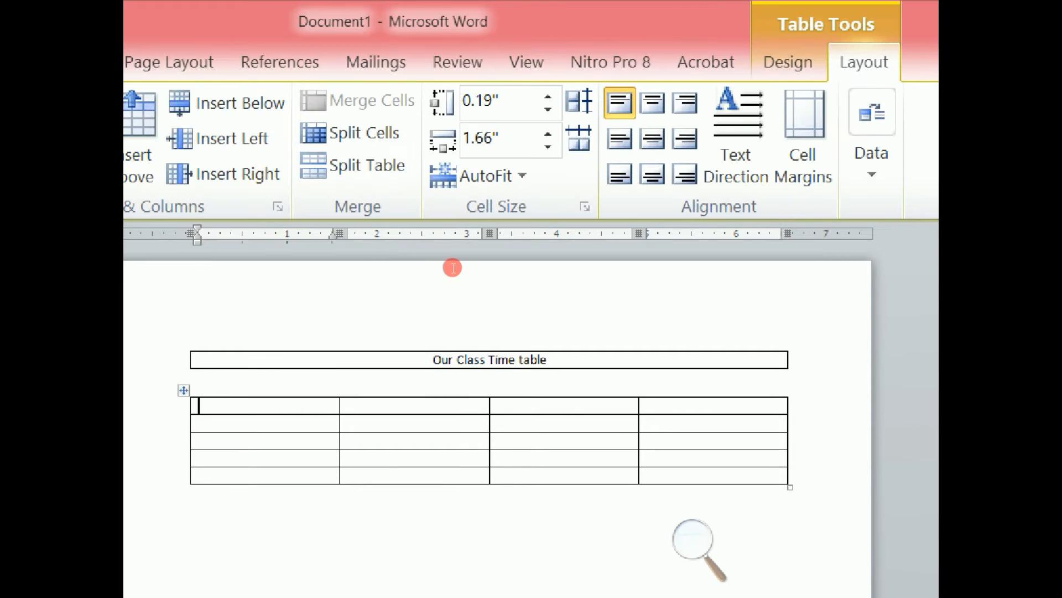
# Resize the lower table's columns, making the first about 0.95" wide and the second about 2", and shift the third column's right border inward.
pyautogui.moveTo(340, 405); pyautogui.dragTo(339, 405)
pyautogui.moveTo(447, 279); pyautogui.dragTo(382, 277)
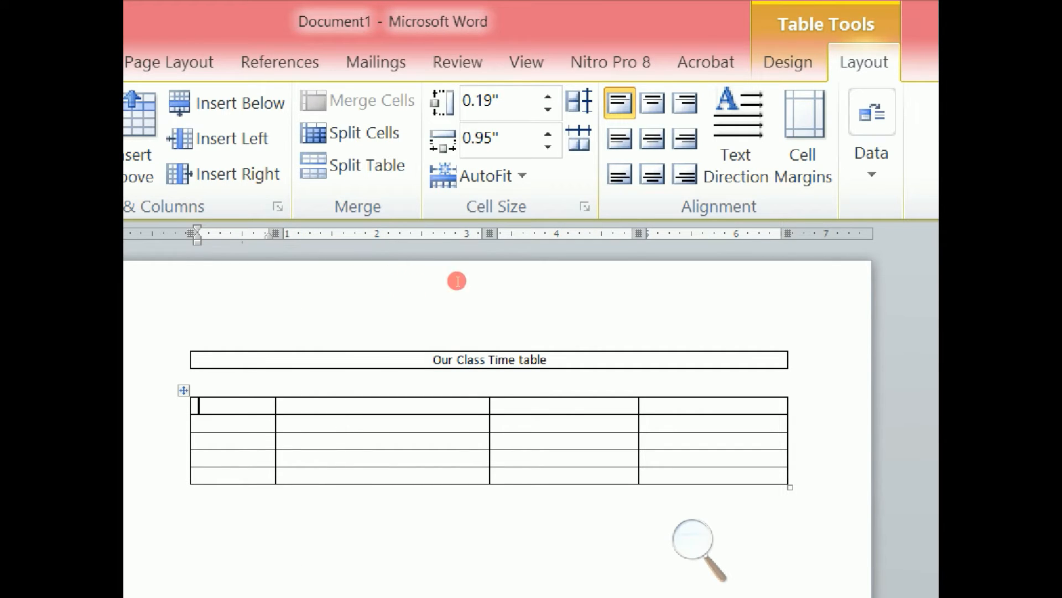
pyautogui.click(541, 272)
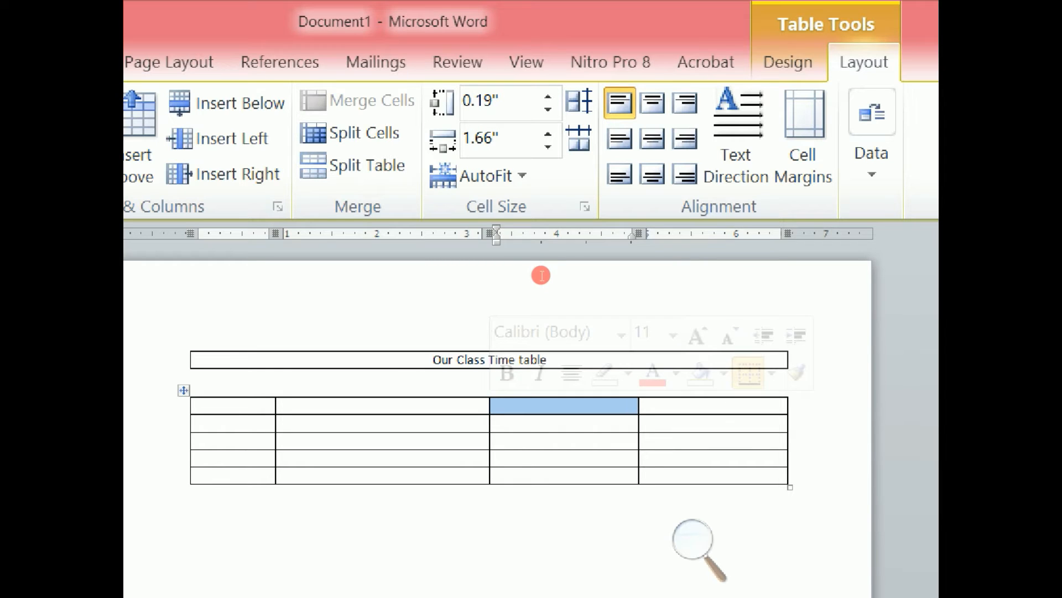
pyautogui.click(536, 272)
pyautogui.moveTo(539, 271); pyautogui.dragTo(535, 276)
pyautogui.moveTo(646, 283); pyautogui.dragTo(620, 283)
# Fill the lower table's first column from the second row down with Monday, Tuesday, Wednesday and Thursday.
pyautogui.click(372, 276)
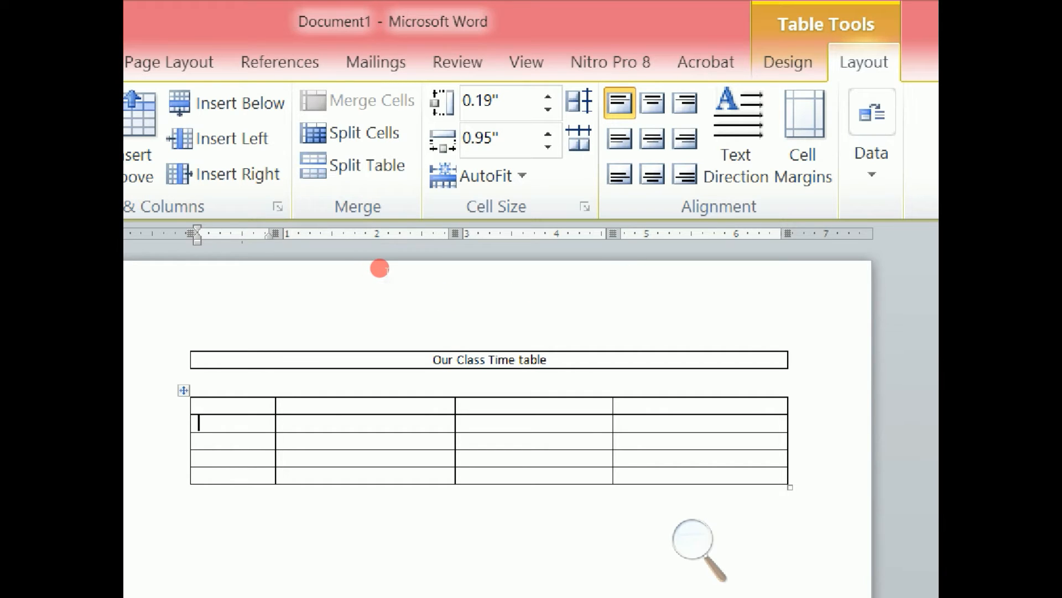
pyautogui.write('Monday')
pyautogui.press('Down')
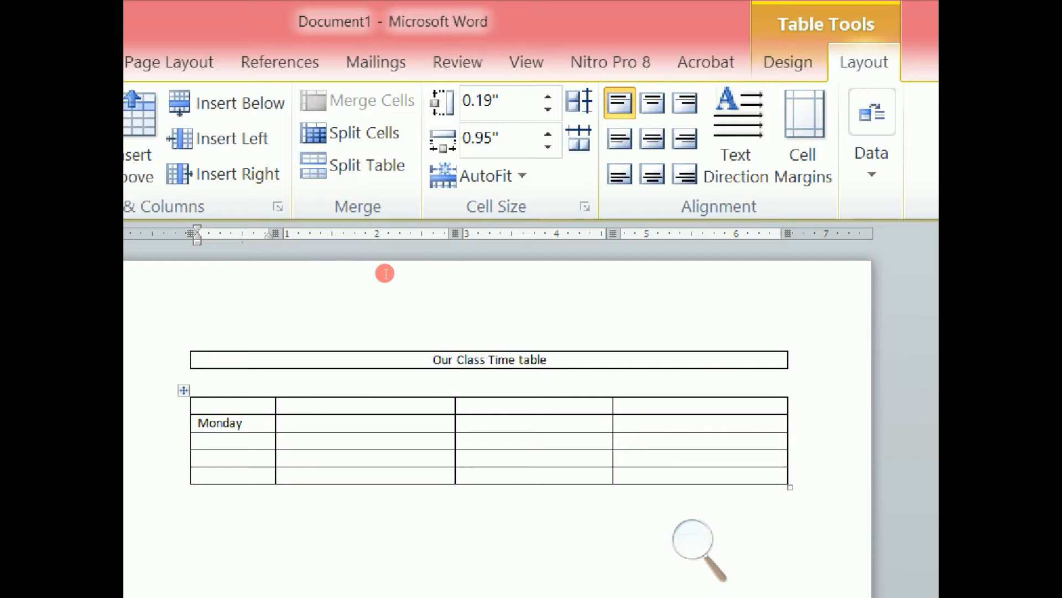
pyautogui.write('Tuesday')
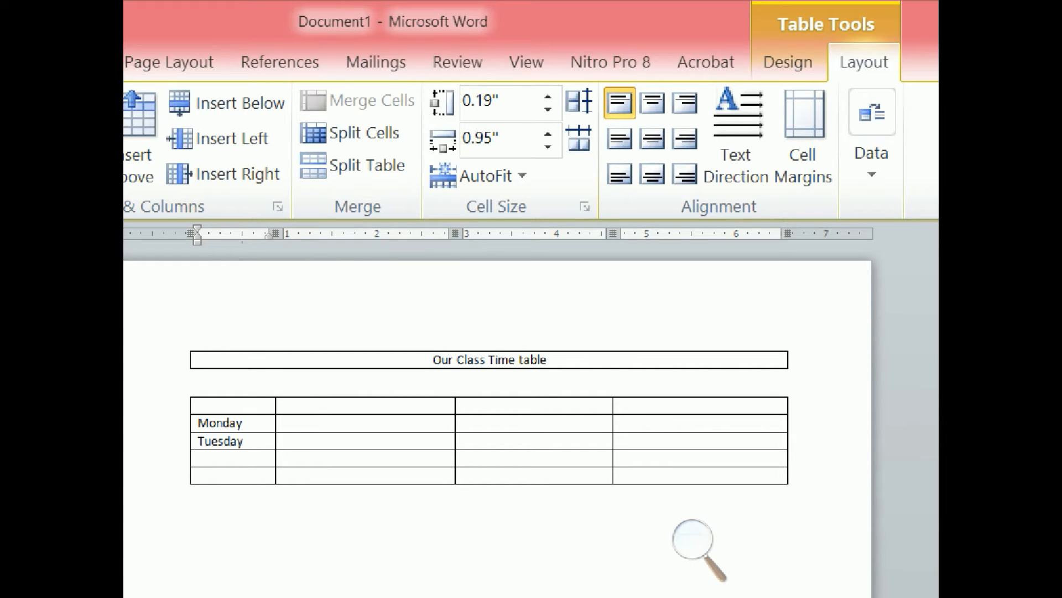
pyautogui.press('Down')
pyautogui.write('Wedn')
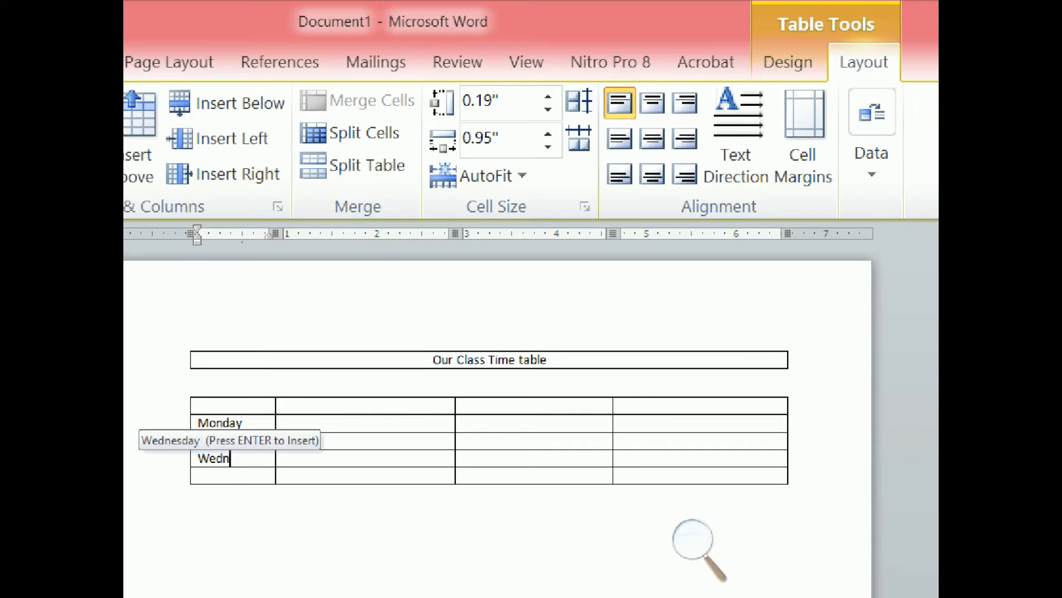
pyautogui.press('Return')
pyautogui.press('Down')
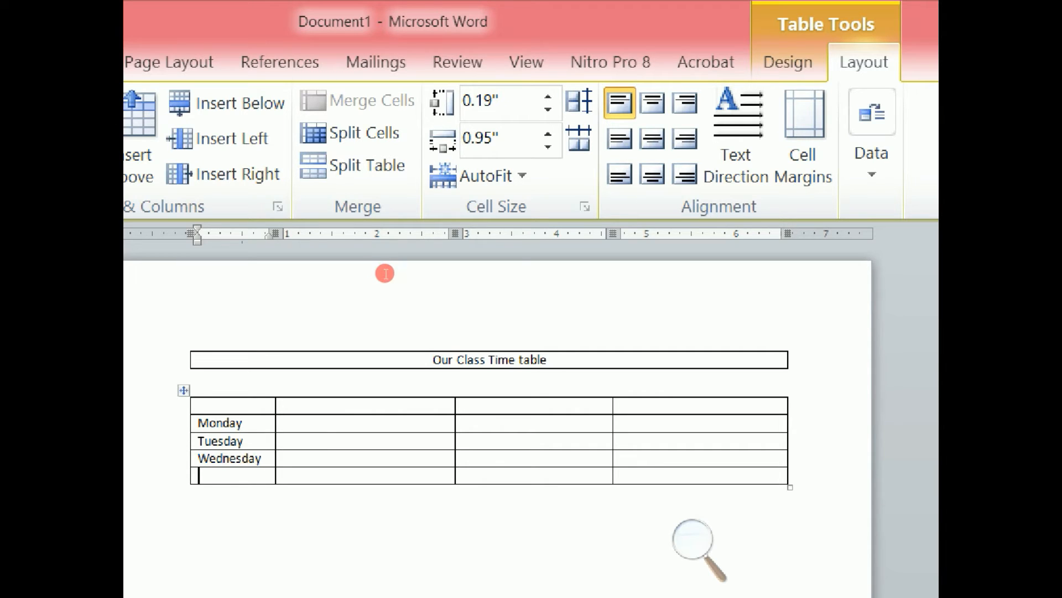
pyautogui.write('T')
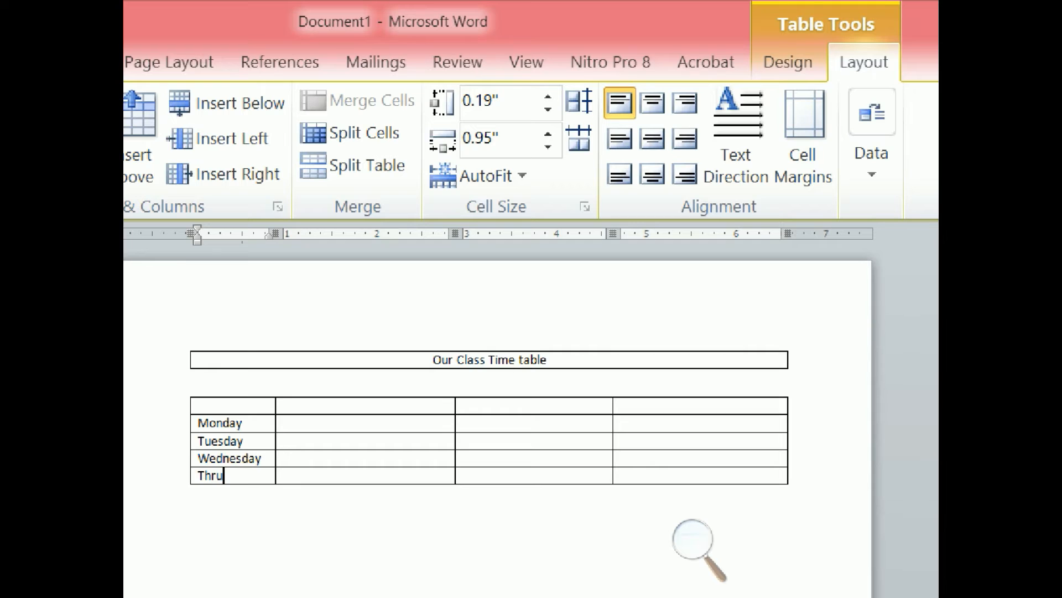
pyautogui.write('hur')
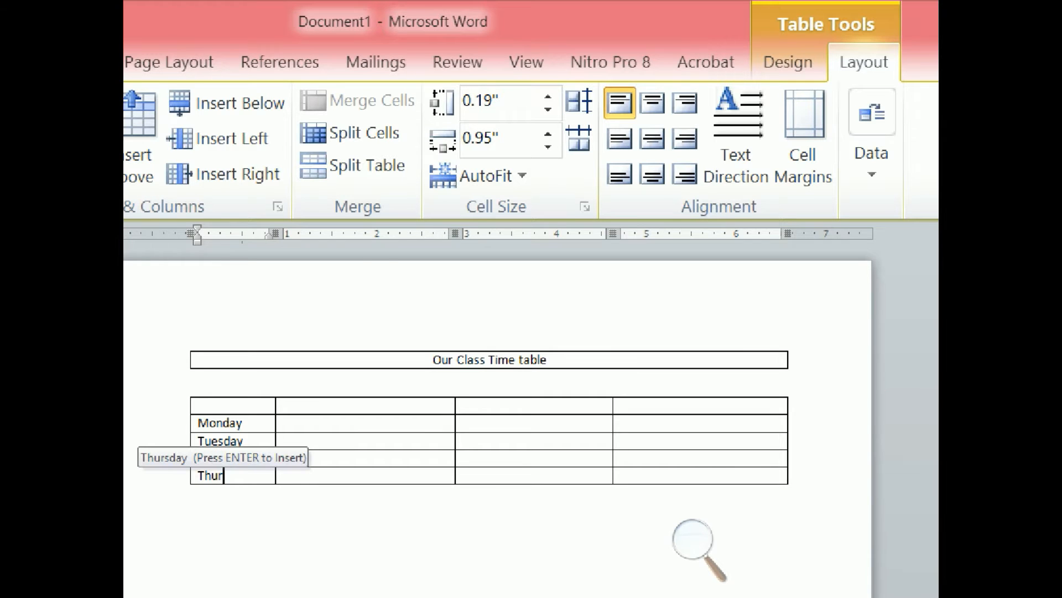
pyautogui.press('Return')
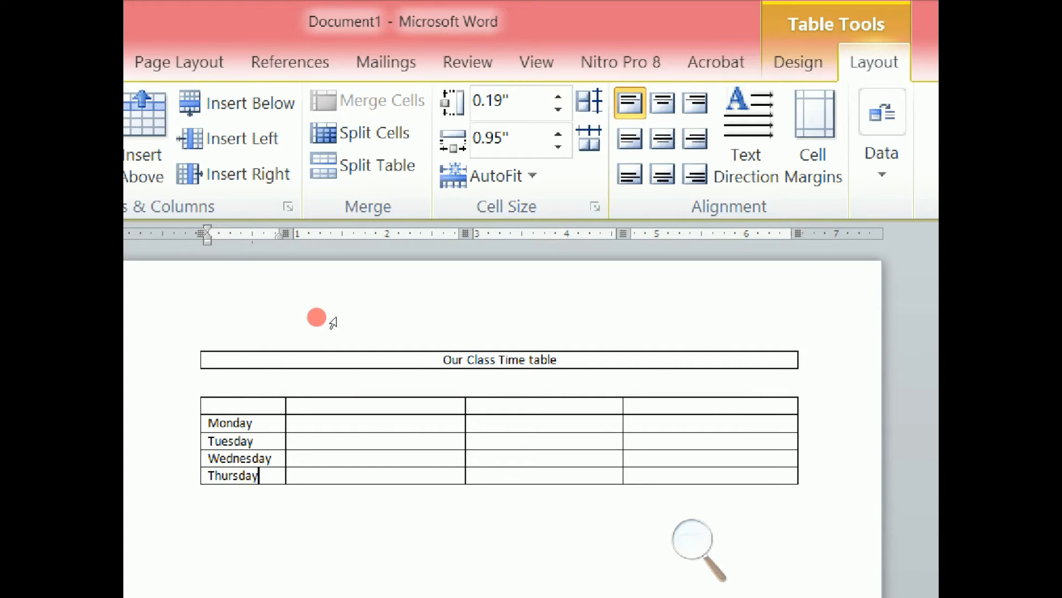
# Add a row below the Thursday row and enter Friday in its first cell.
pyautogui.click(333, 322)
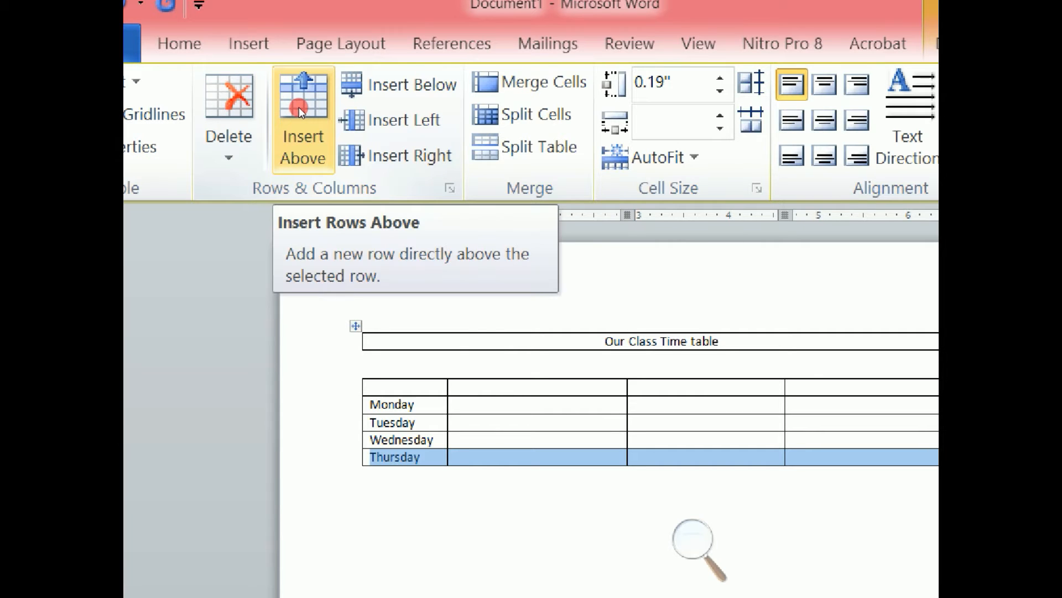
pyautogui.click(384, 69)
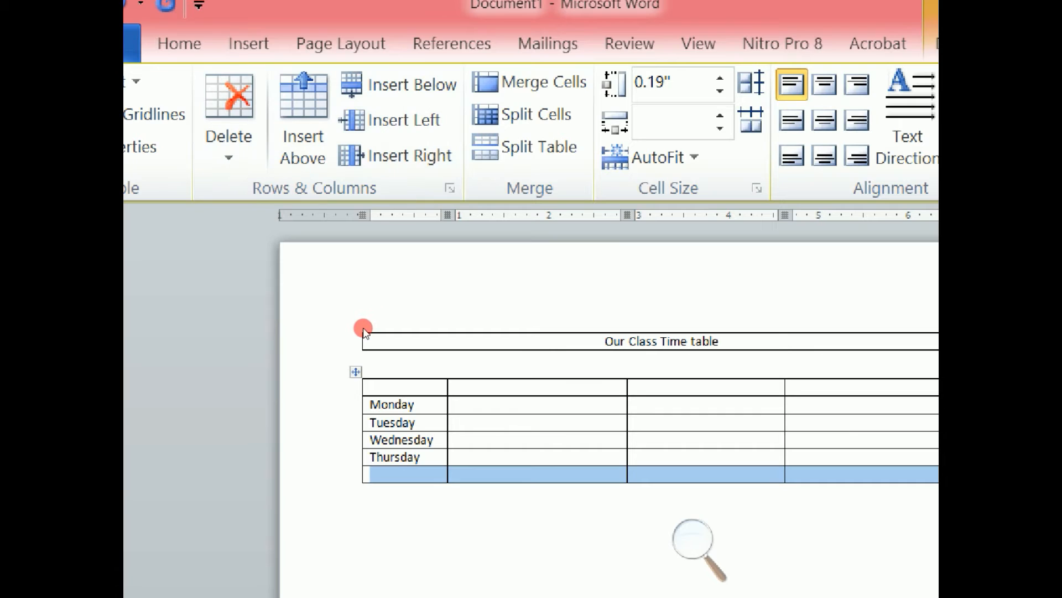
pyautogui.press('Left')
pyautogui.write('Frida')
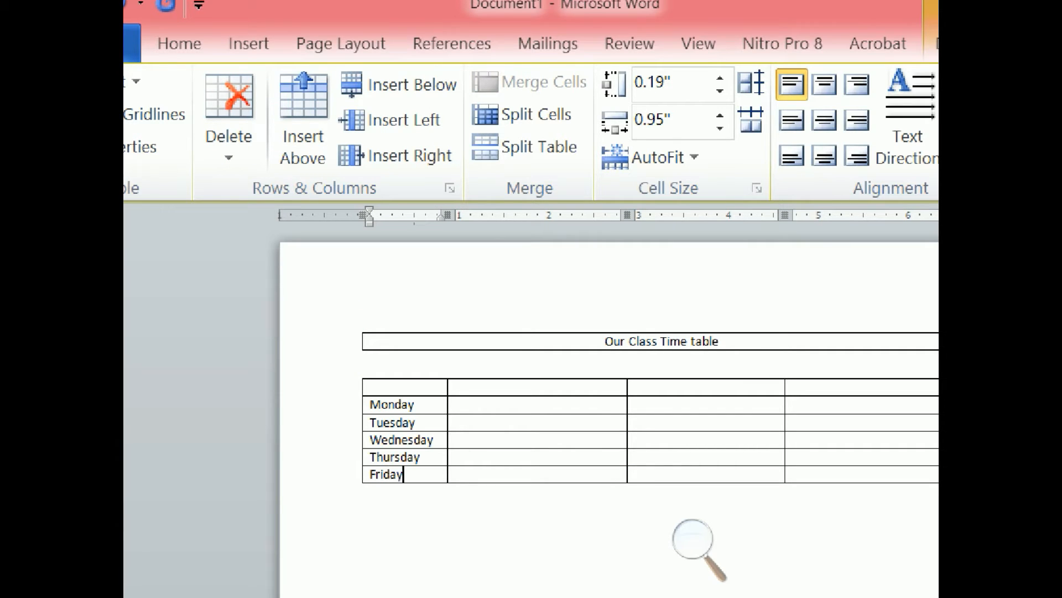
# Narrow the lower table's second column to about 1.88" and enter 8am-10am in its header cell.
pyautogui.click(458, 272)
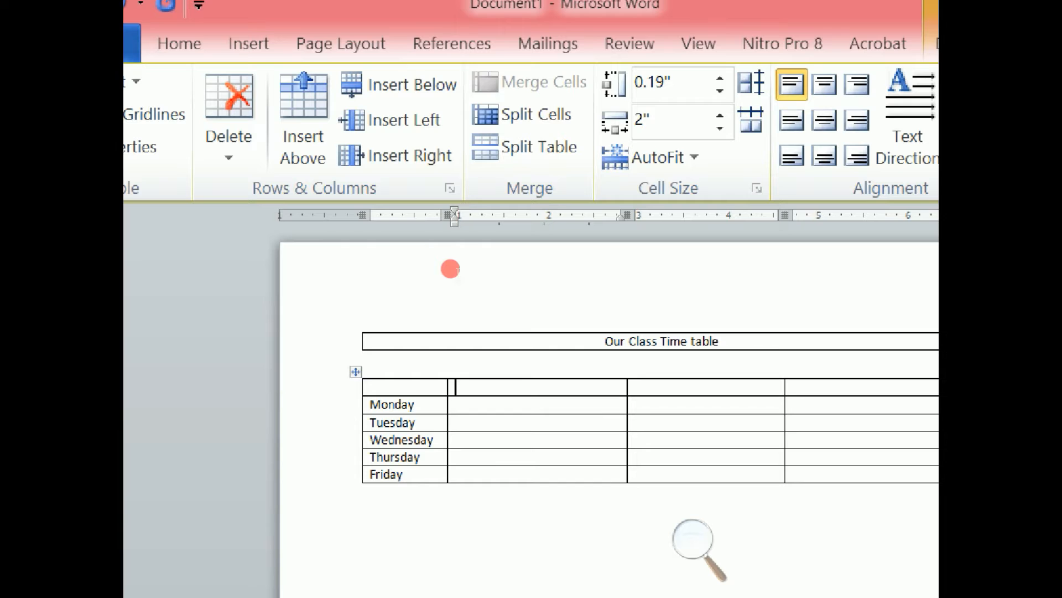
pyautogui.moveTo(524, 280); pyautogui.dragTo(511, 274)
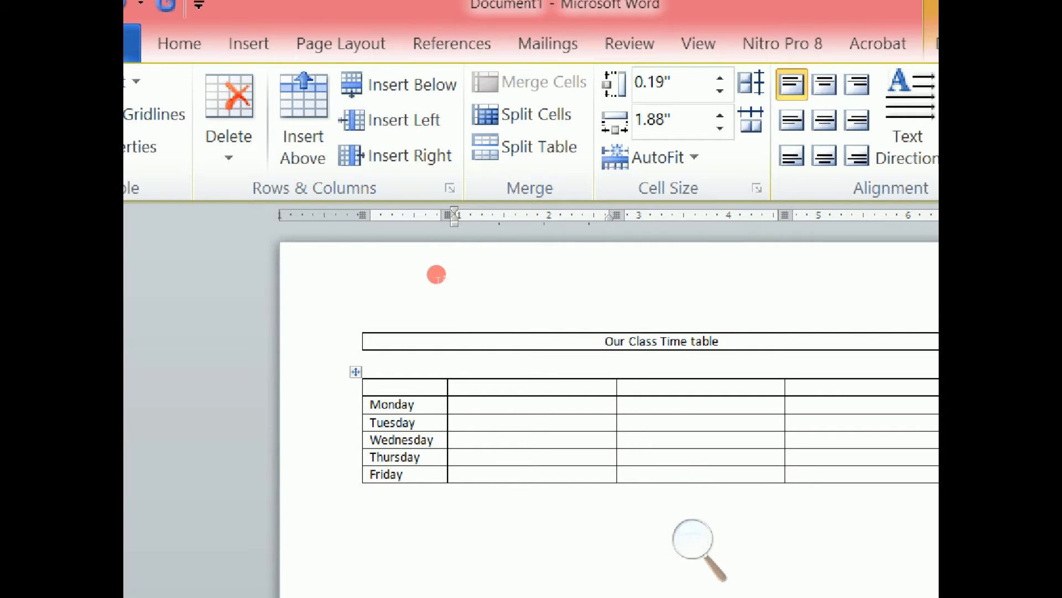
pyautogui.write('8am-10Am')
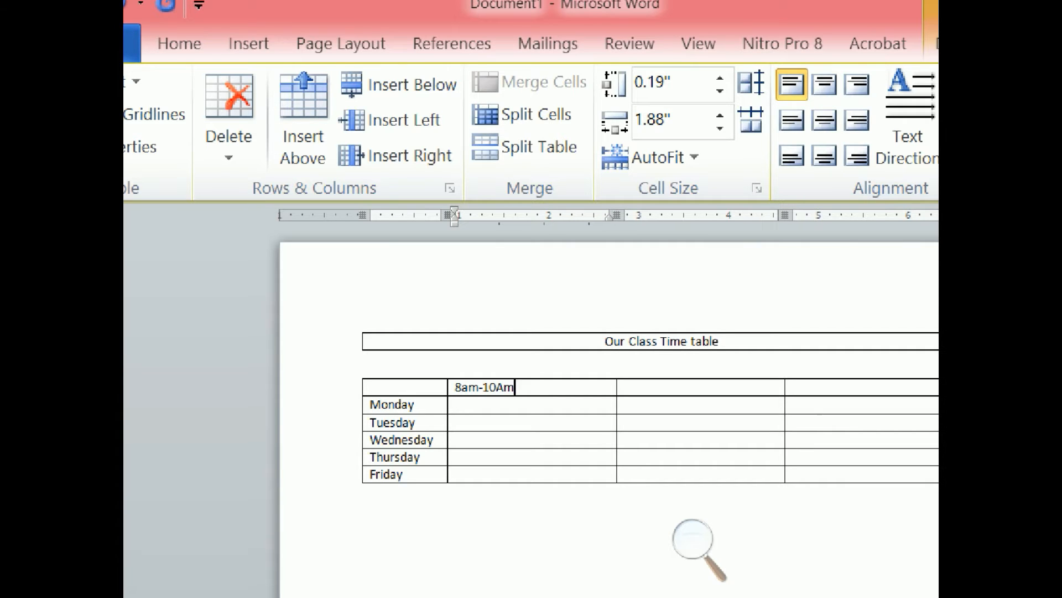
pyautogui.hotkey('ctrl', 's')
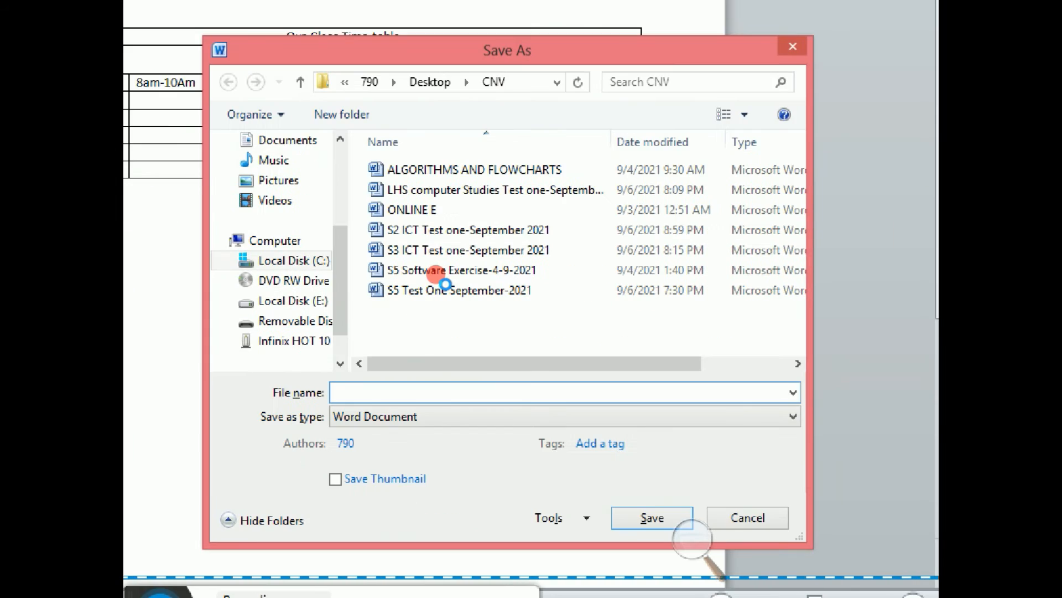
pyautogui.press('Escape')
pyautogui.press('BackSpace')
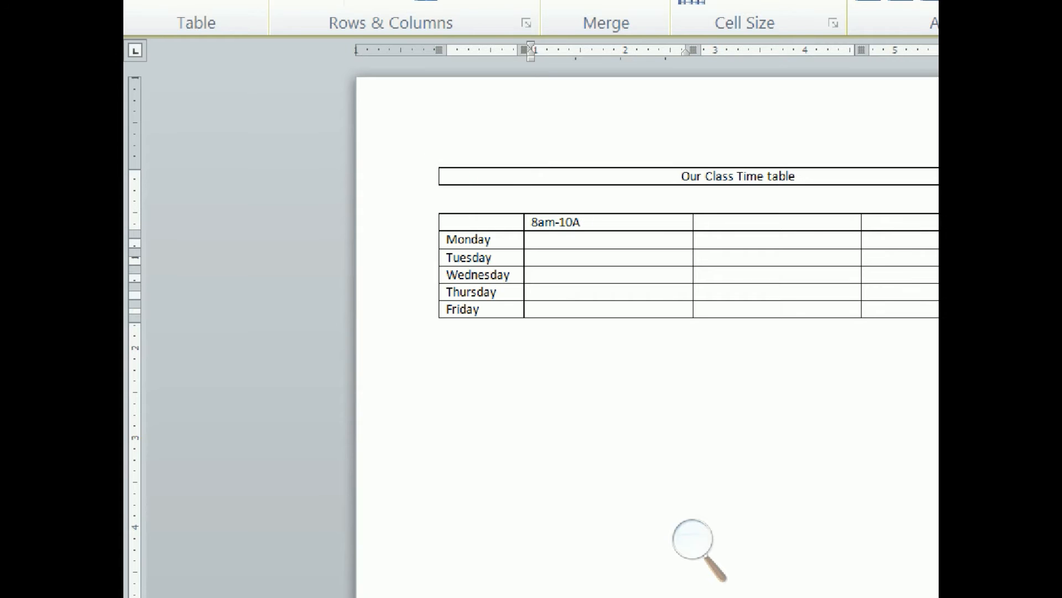
pyautogui.write('am')
pyautogui.press('Tab')
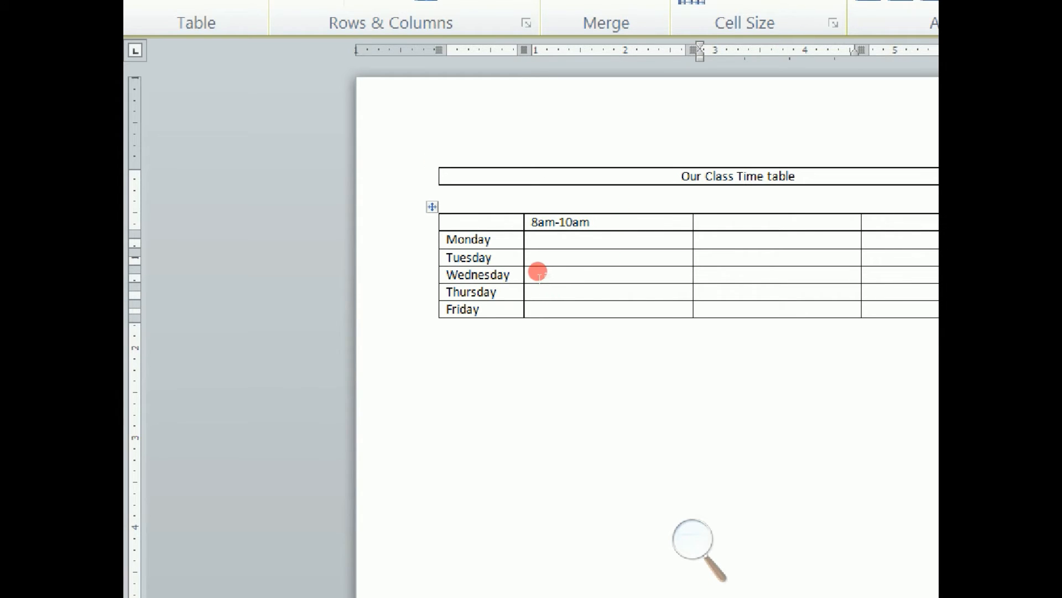
# Enter 11am-1pm and 2pm-4pm in the header cells of the third and fourth columns.
pyautogui.write('11am-1[m')
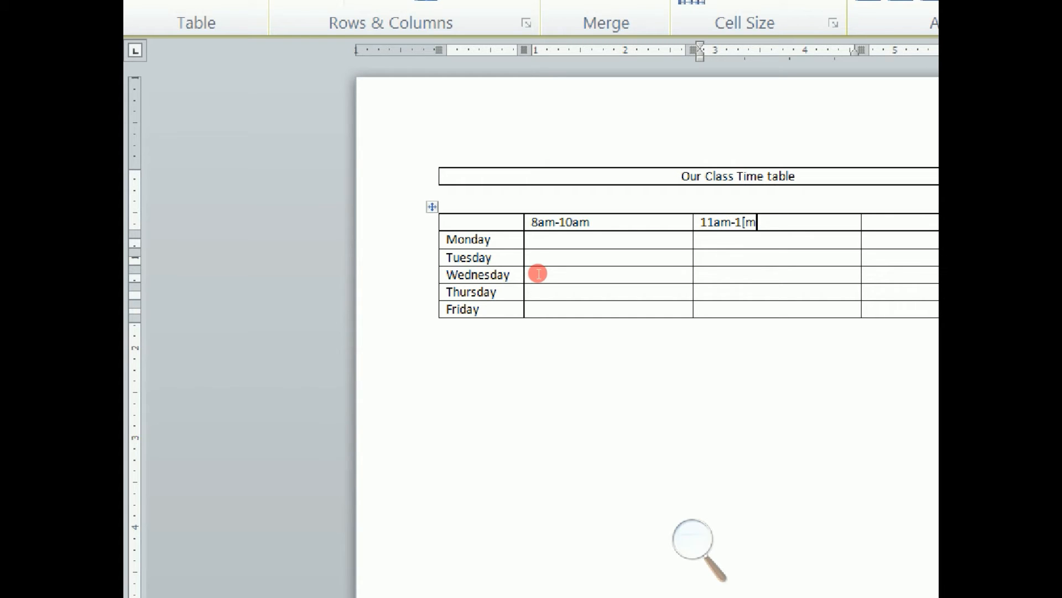
pyautogui.press('BackSpace')
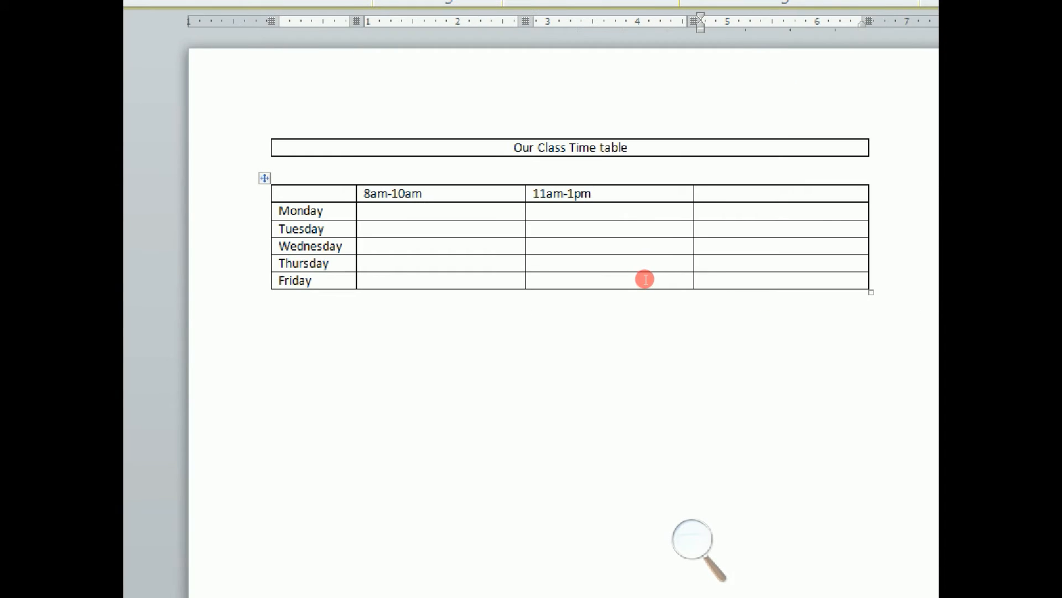
pyautogui.write('2pm-44pm')
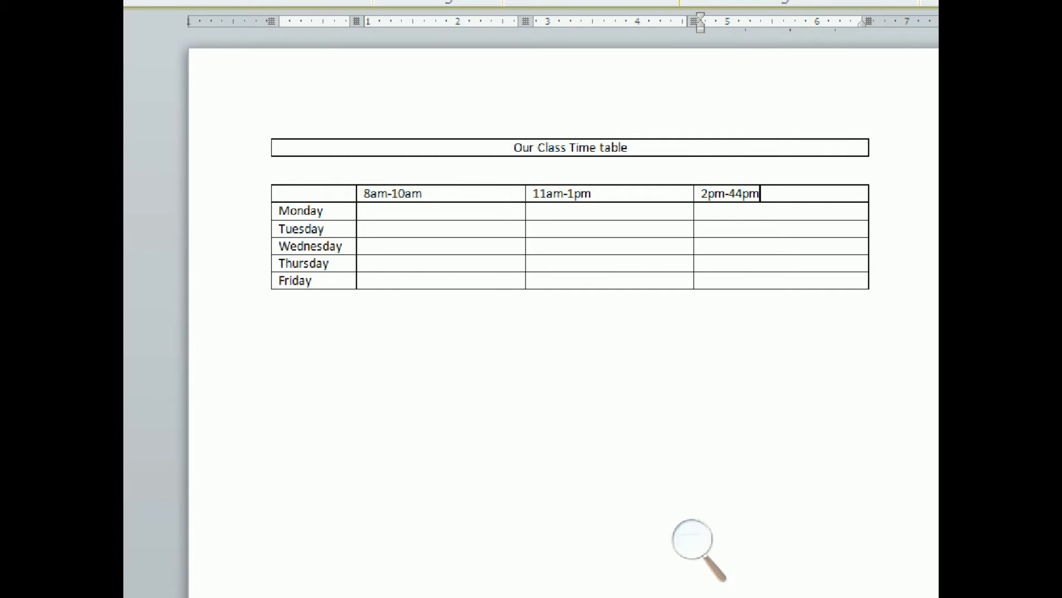
pyautogui.press('BackSpace')
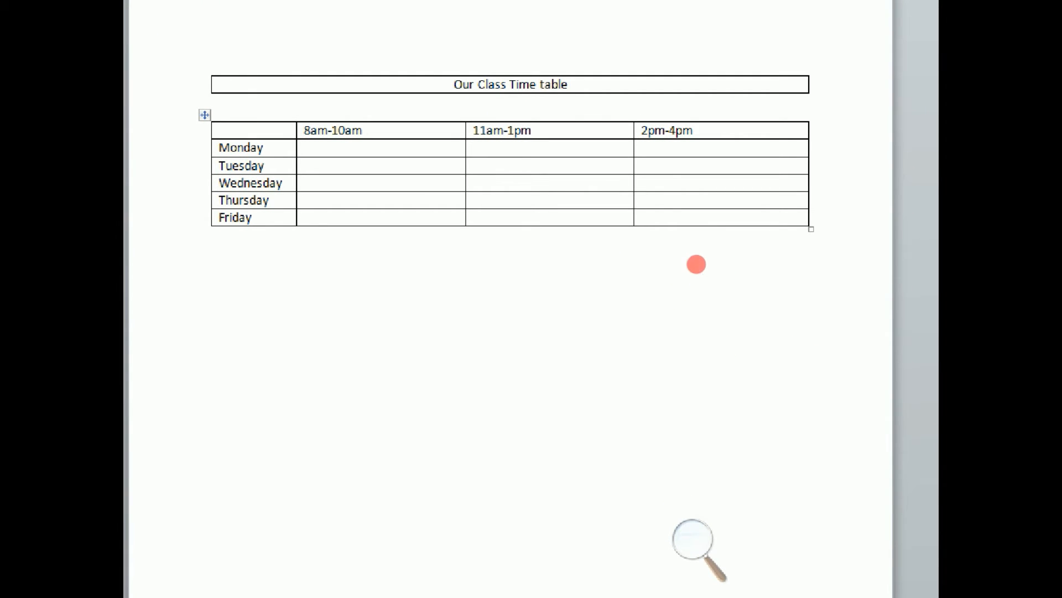
# Add a column to the right of the 2pm-4pm column and enter 4pm-6pm in its header cell.
pyautogui.click(700, 275)
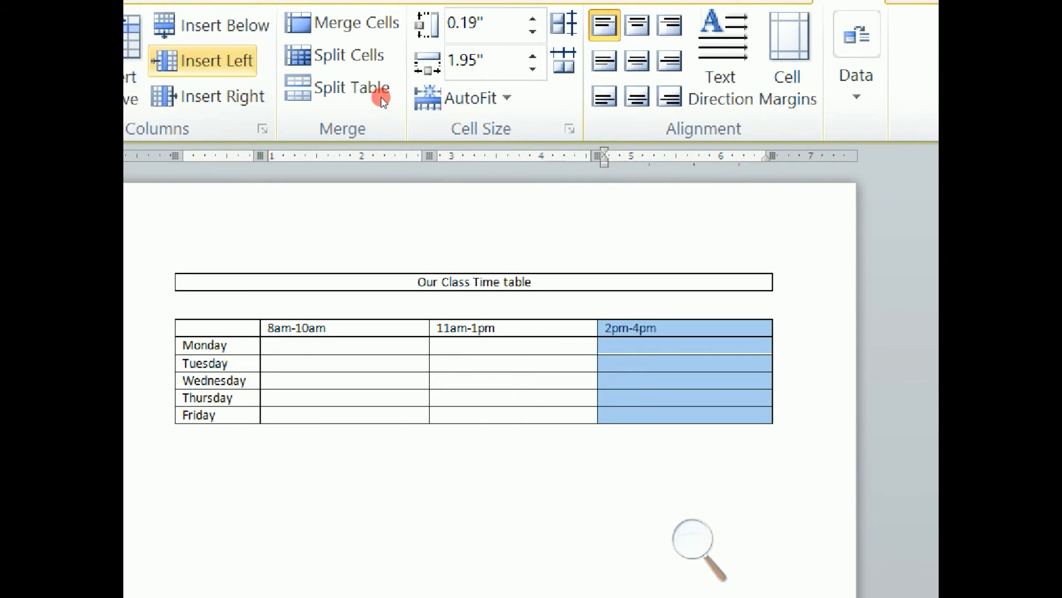
pyautogui.click(367, 115)
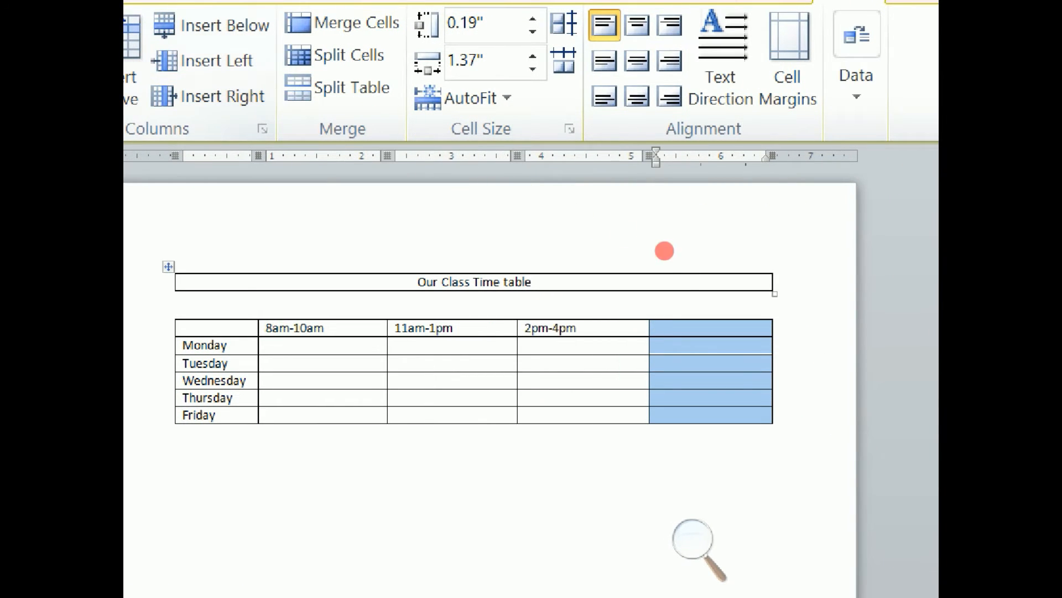
pyautogui.click(684, 267)
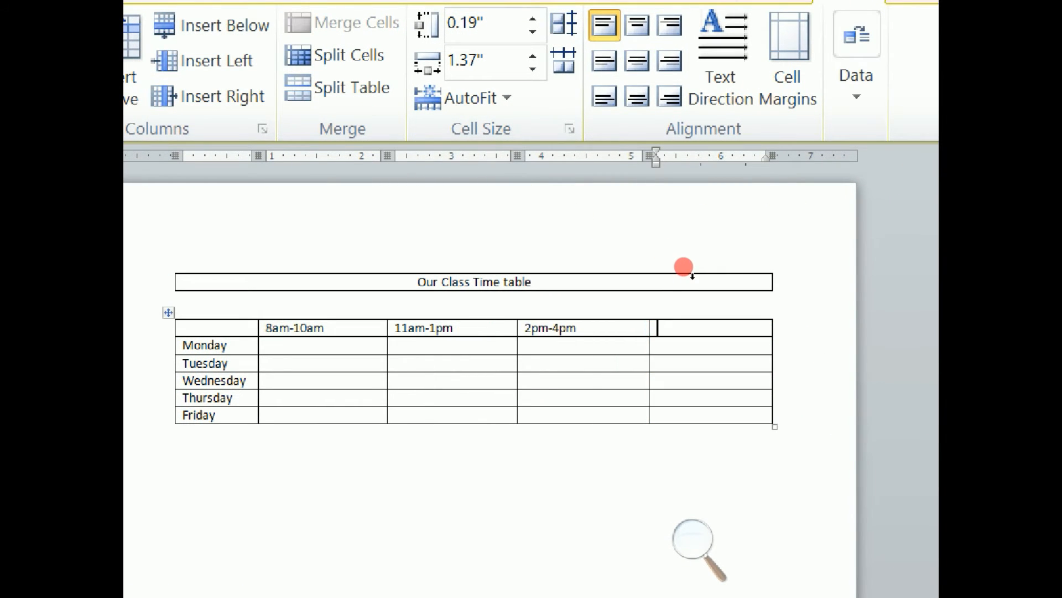
pyautogui.write('4pm-6pm')
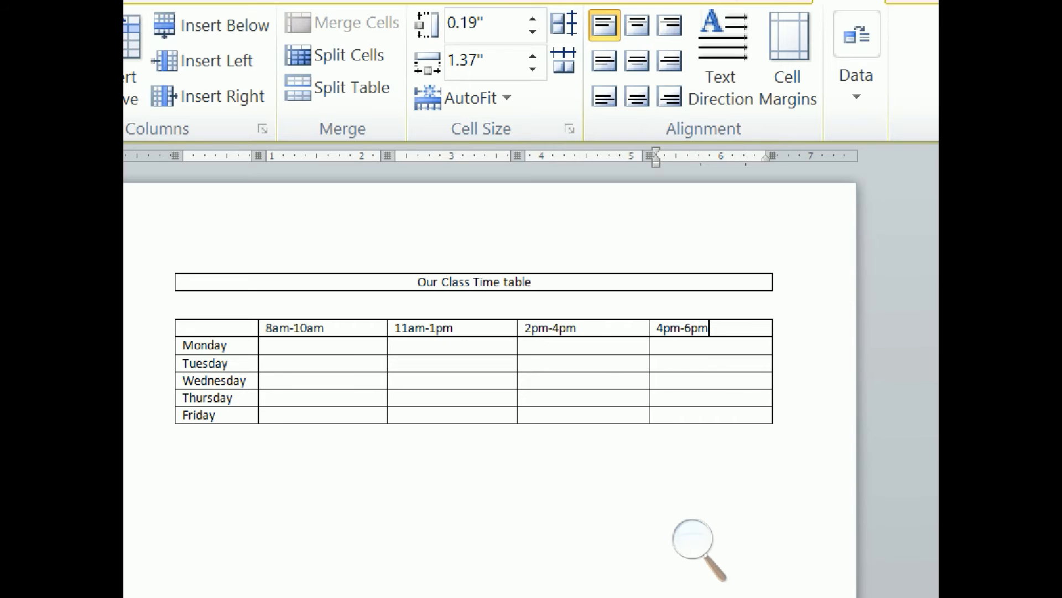
pyautogui.click(613, 397)
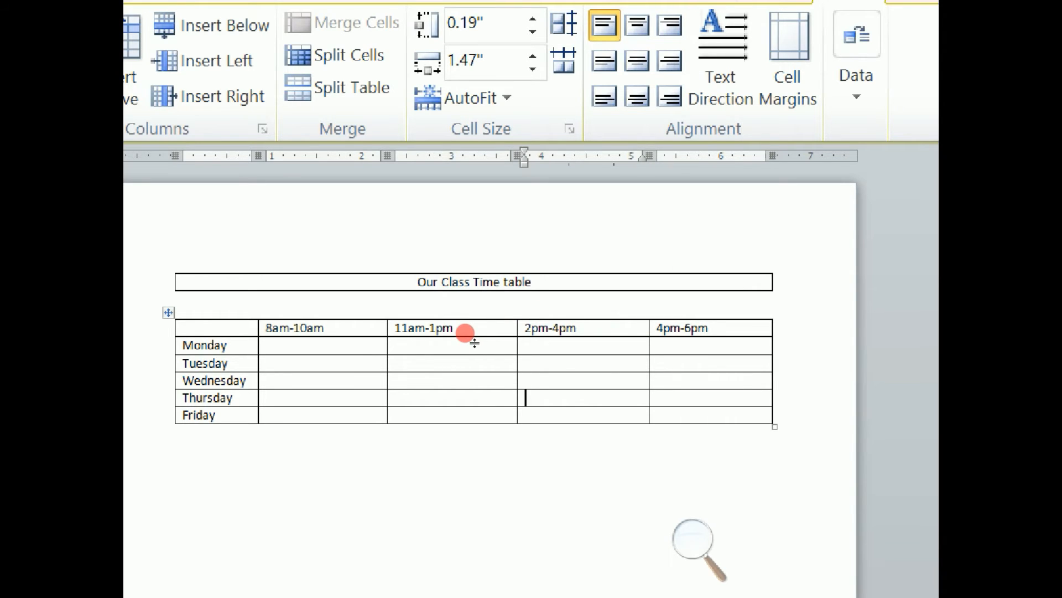
# Insert a blank column before 11am-1pm, narrow it to about 0.43", and shift the right borders of the 11am-1pm and 2pm-4pm columns inward.
pyautogui.click(510, 276)
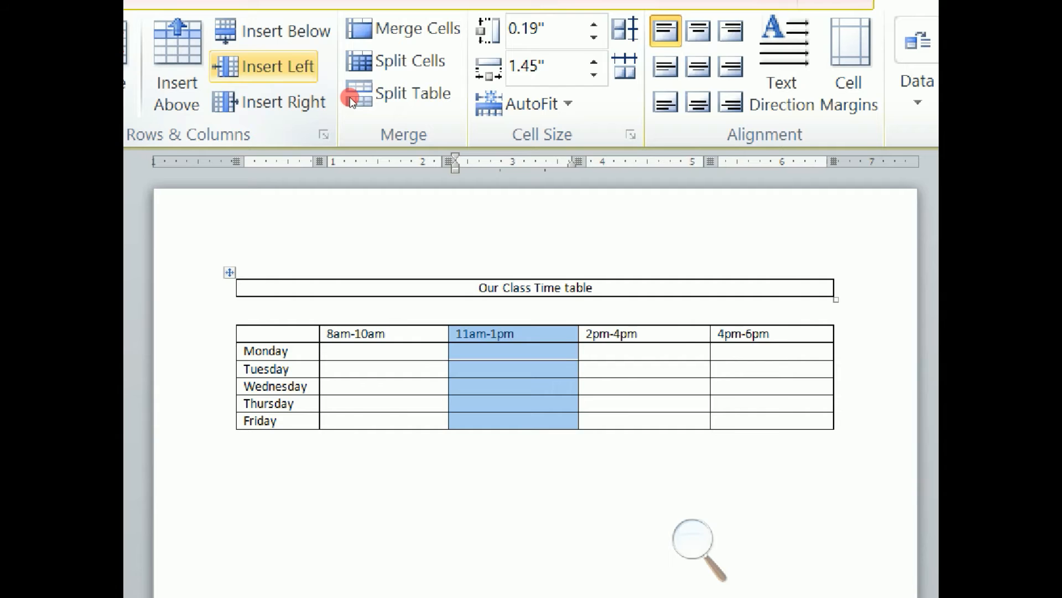
pyautogui.click(278, 67)
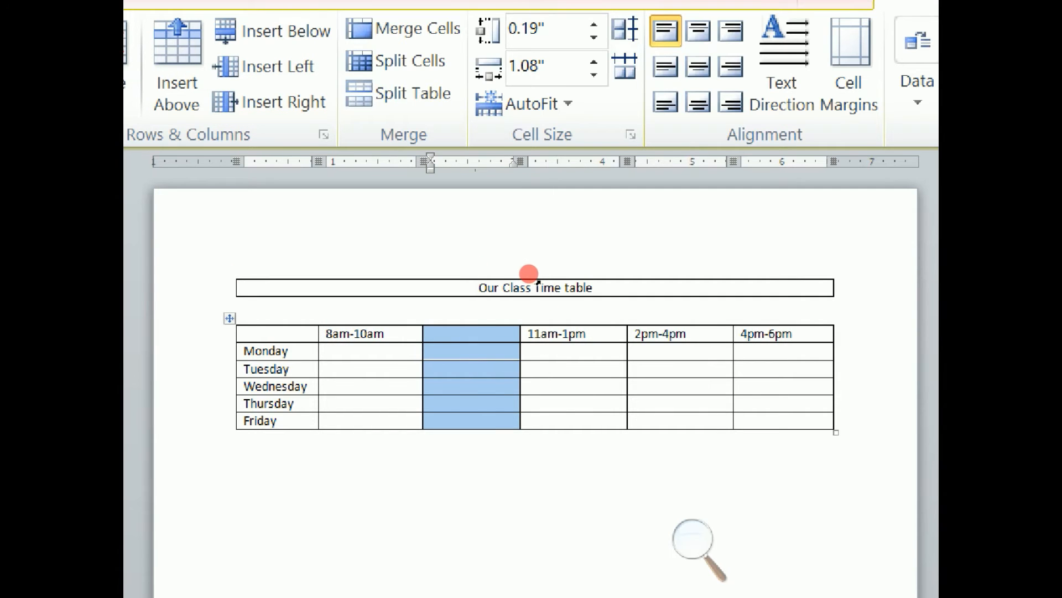
pyautogui.moveTo(527, 275); pyautogui.dragTo(475, 281)
pyautogui.moveTo(600, 272); pyautogui.dragTo(569, 277)
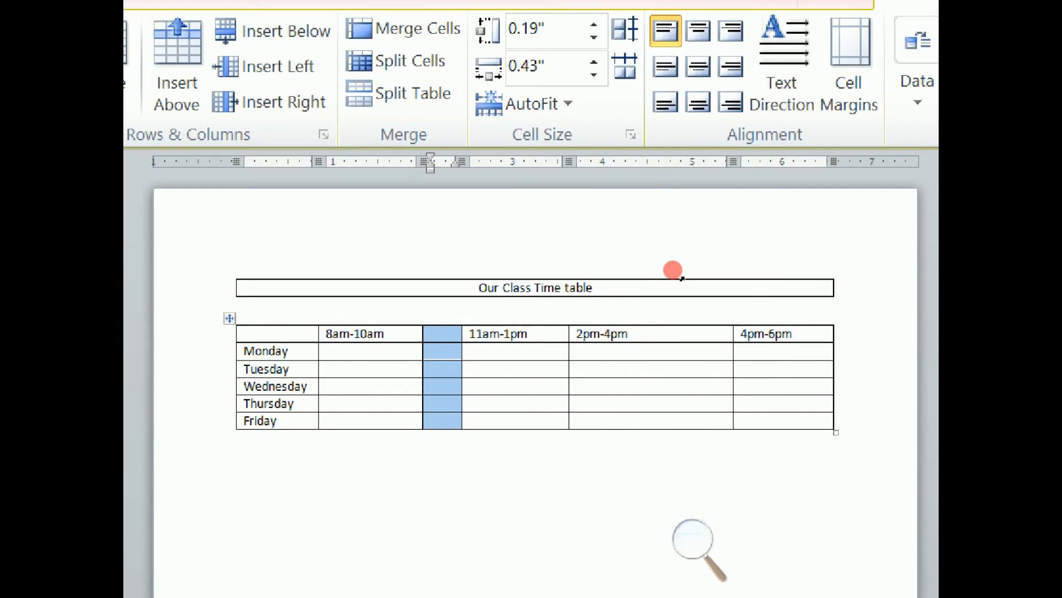
pyautogui.moveTo(637, 287); pyautogui.dragTo(629, 286)
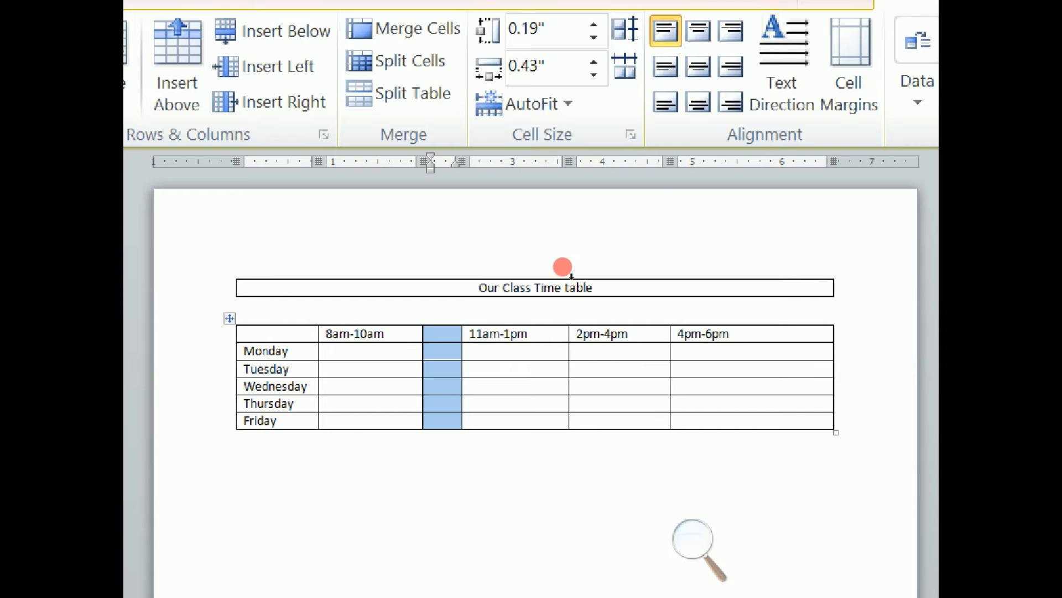
# Insert a blank column to the left of the 2pm-4pm column and narrow it to about 0.52".
pyautogui.click(589, 270)
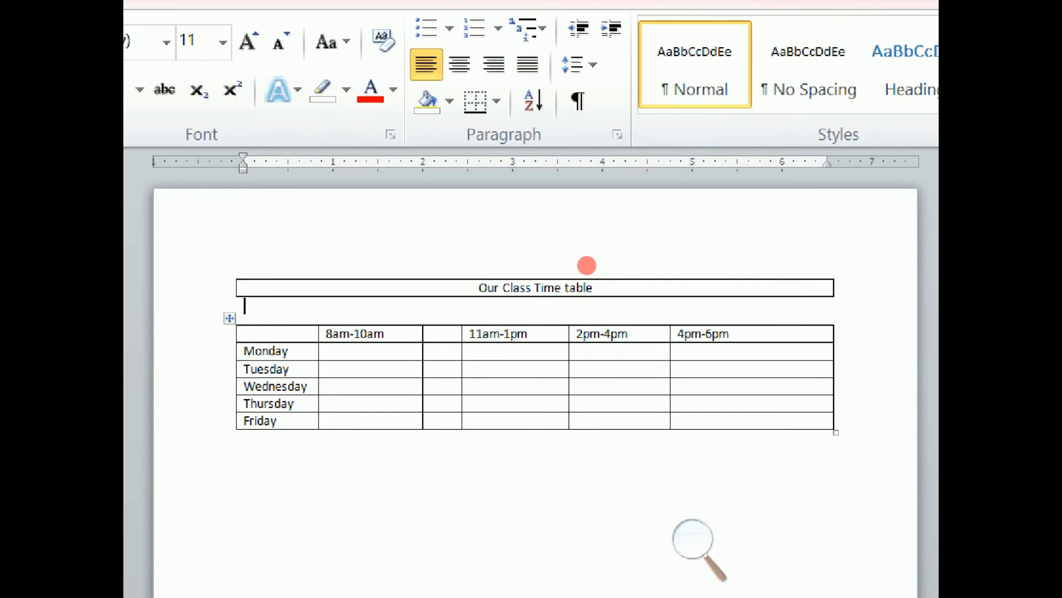
pyautogui.click(596, 275)
pyautogui.rightClick(592, 272)
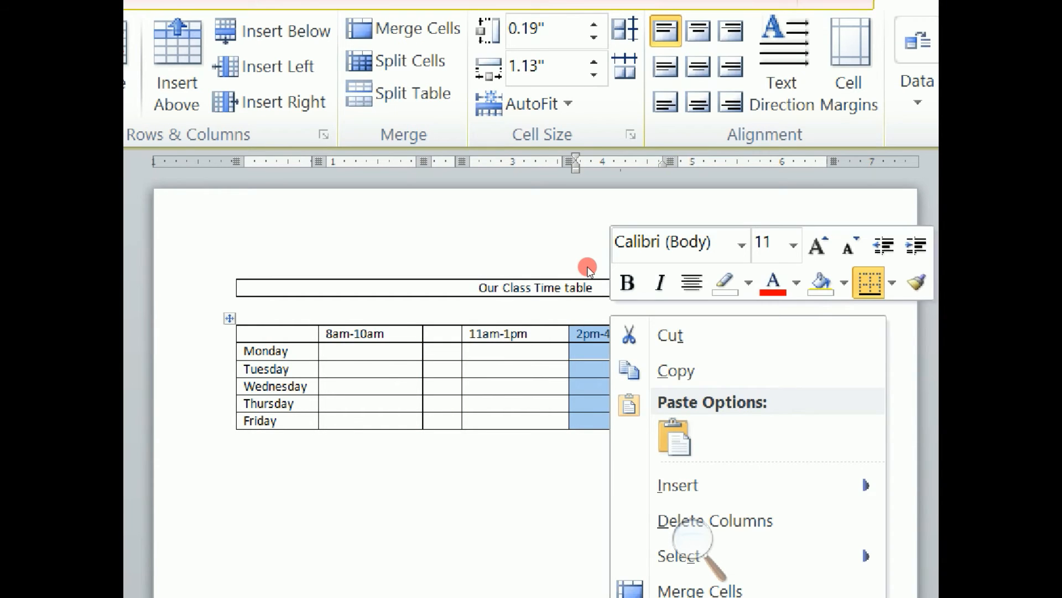
pyautogui.press('Escape')
pyautogui.rightClick(587, 267)
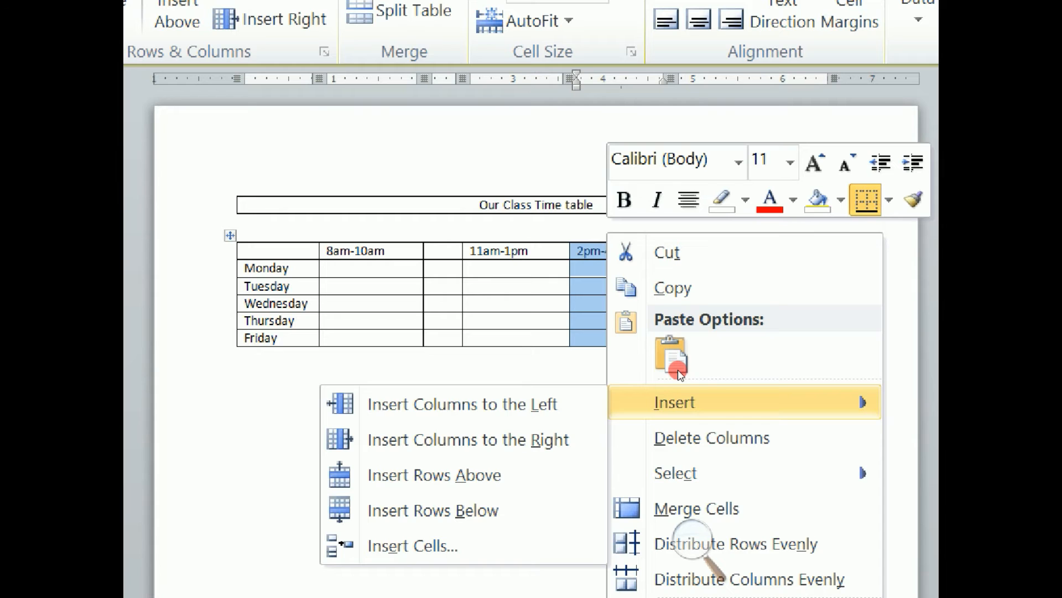
pyautogui.click(476, 403)
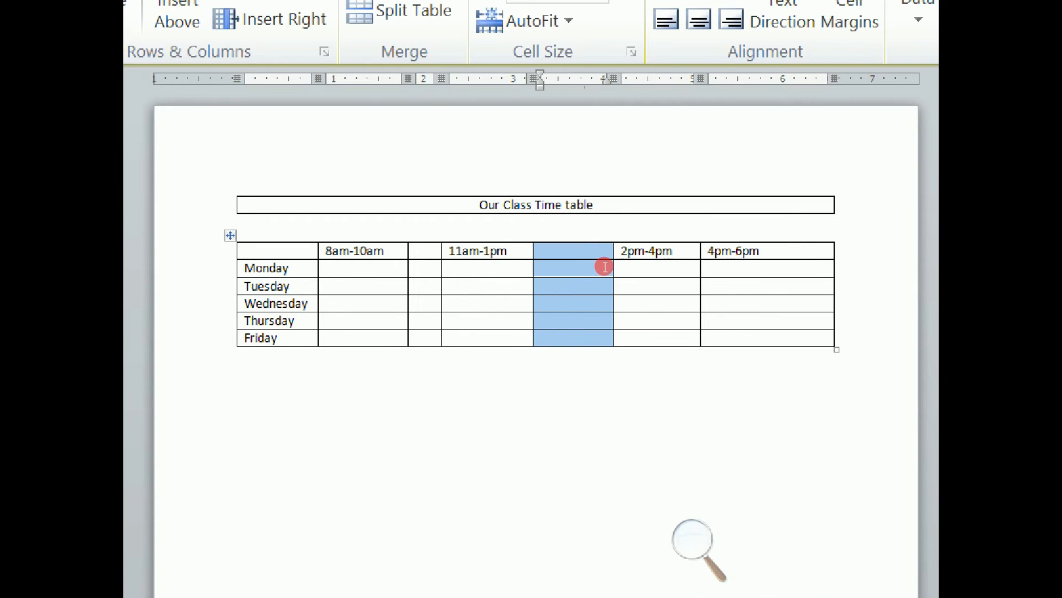
pyautogui.moveTo(598, 283); pyautogui.dragTo(559, 292)
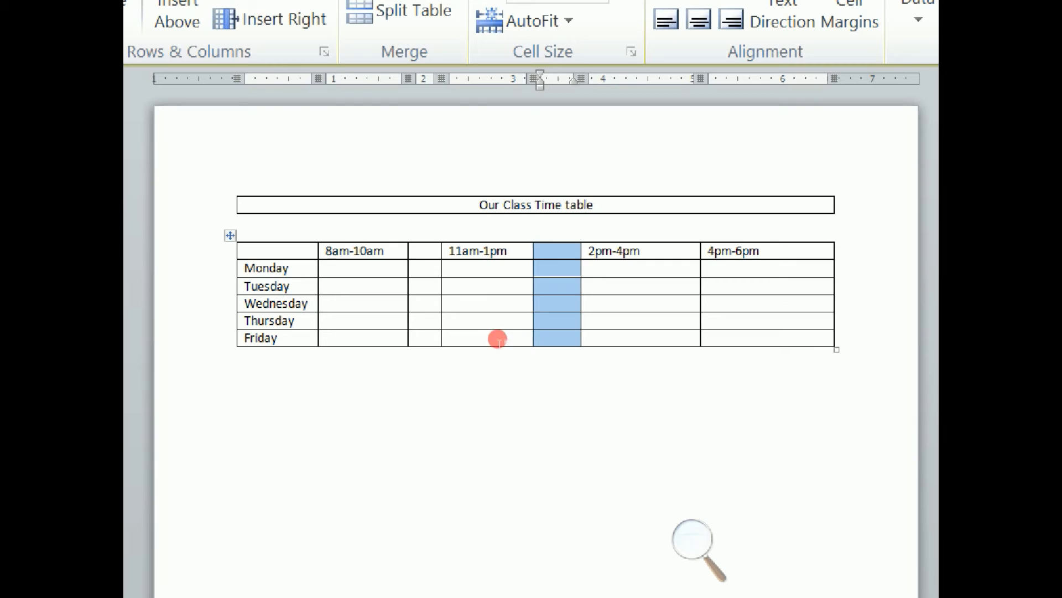
pyautogui.click(482, 364)
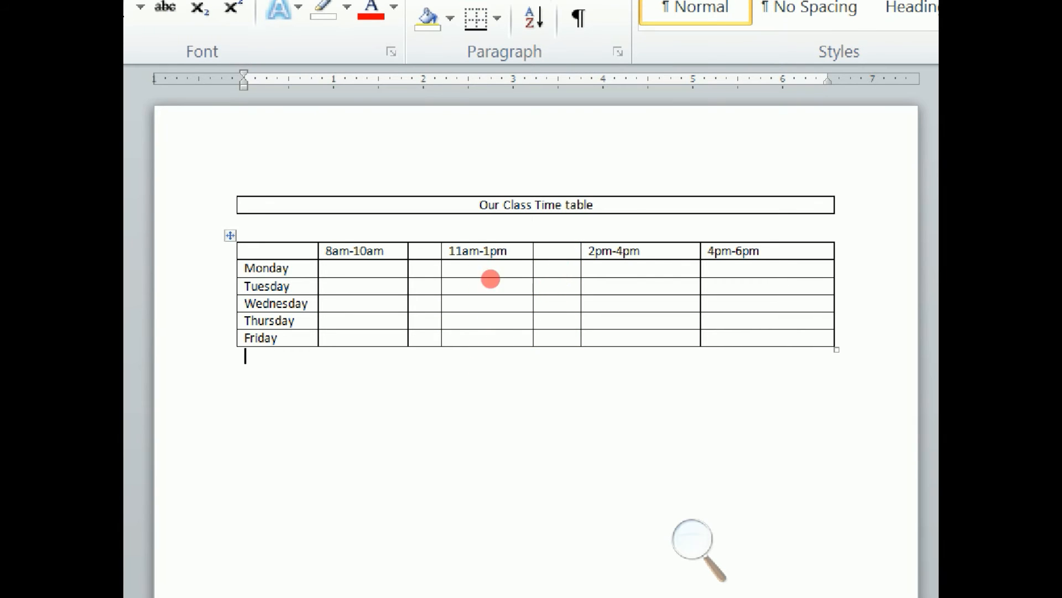
# Merge all cells of the blank column before 11am-1pm into one, and do the same for the blank column before 2pm-4pm.
pyautogui.moveTo(465, 278); pyautogui.dragTo(470, 335)
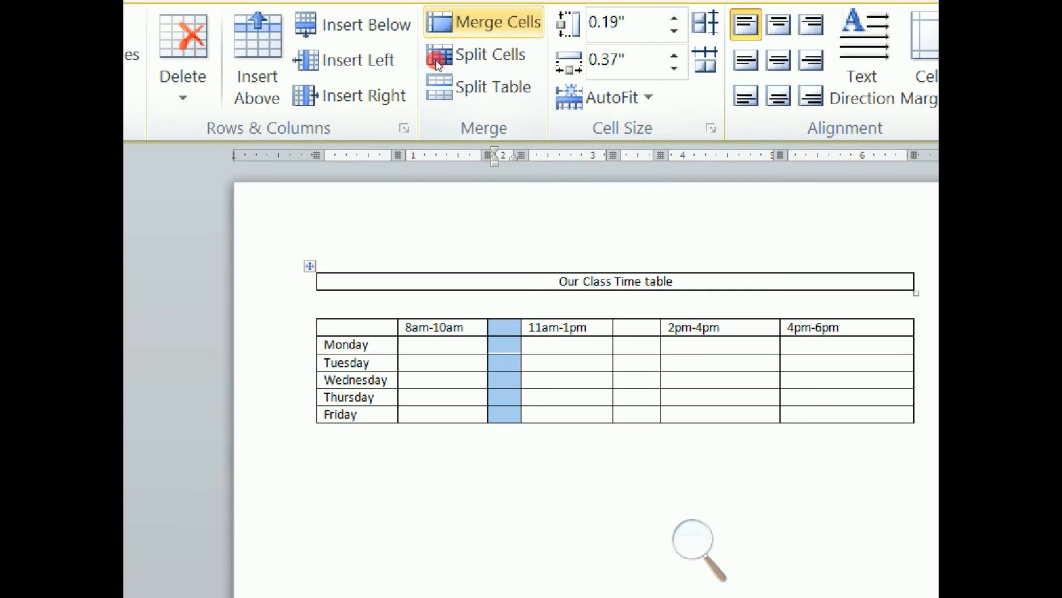
pyautogui.click(470, 23)
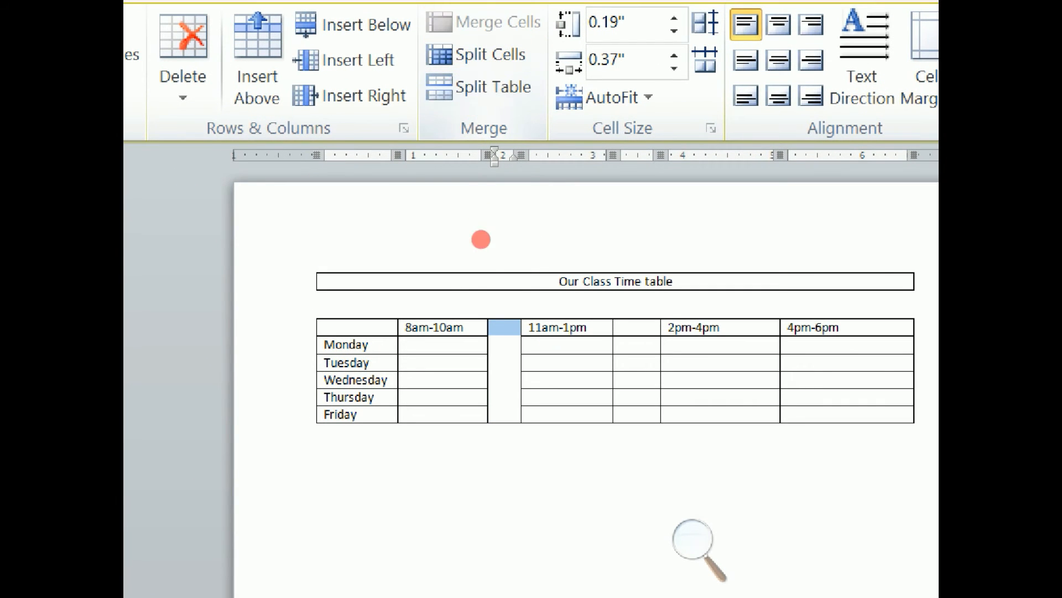
pyautogui.click(474, 305)
pyautogui.click(557, 283)
pyautogui.hotkey('shift', 'Down')
pyautogui.hotkey('shift', 'Down')
pyautogui.hotkey('shift', 'Down')
pyautogui.hotkey('shift', 'Down')
pyautogui.hotkey('shift', 'Down')
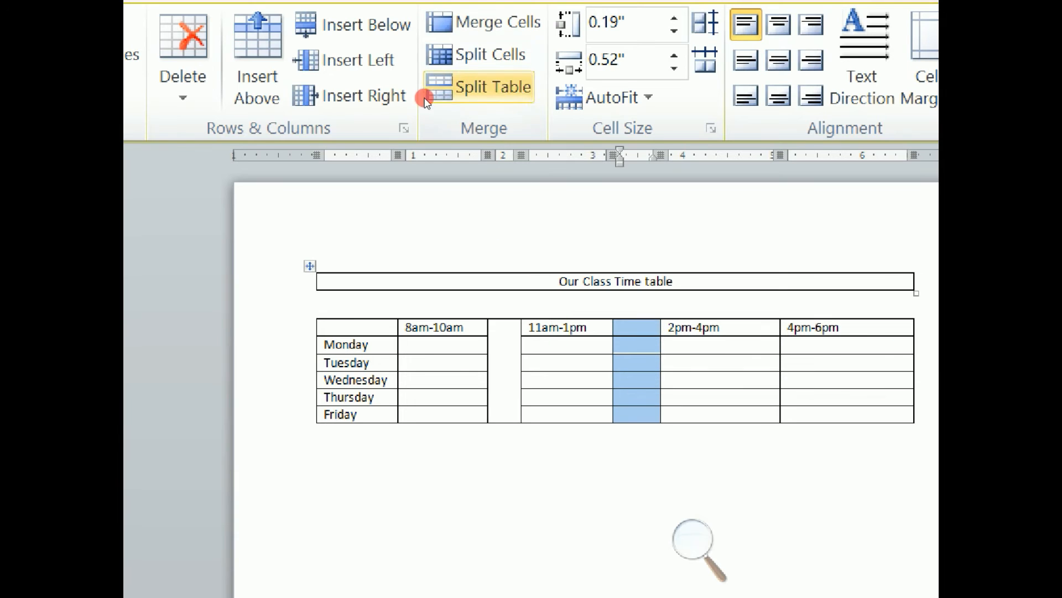
pyautogui.click(470, 24)
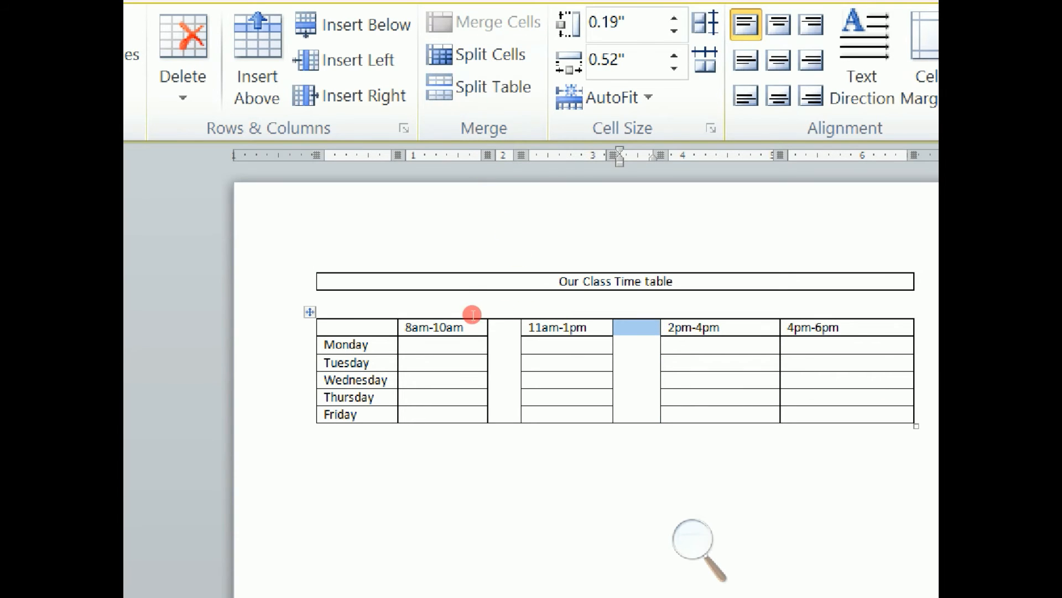
# Enter Break in the merged cell before 11am-1pm and Lunch in the merged cell before 2pm-4pm.
pyautogui.click(501, 326)
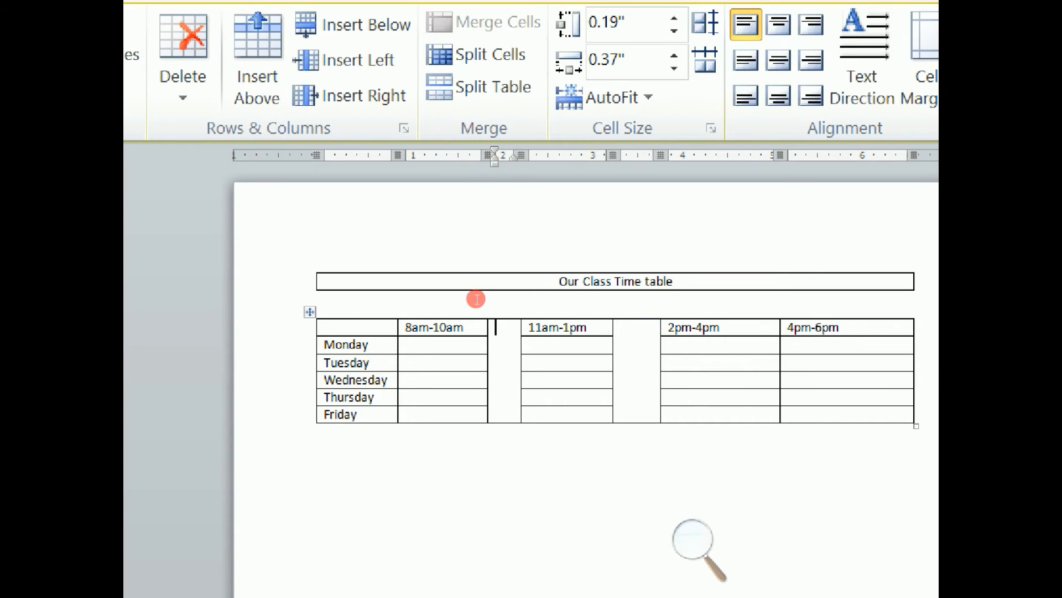
pyautogui.write('break')
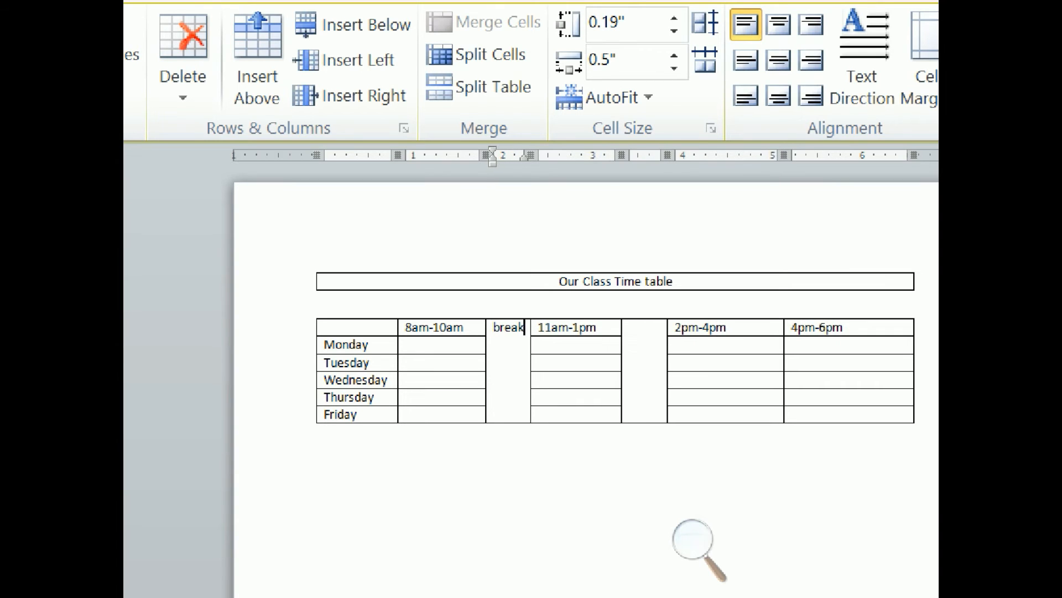
pyautogui.press('Tab')
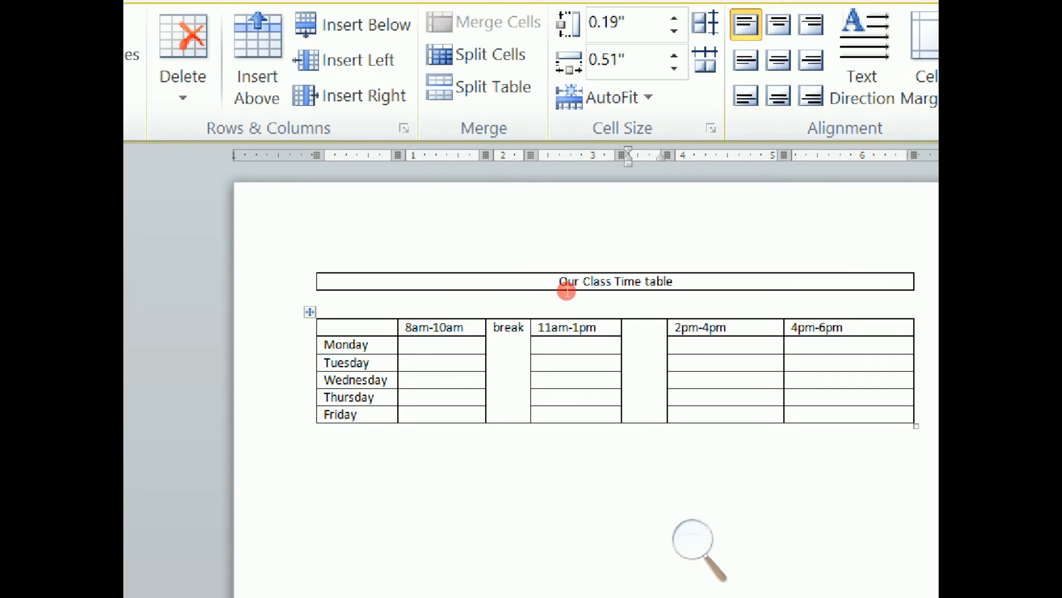
pyautogui.write('Lunch')
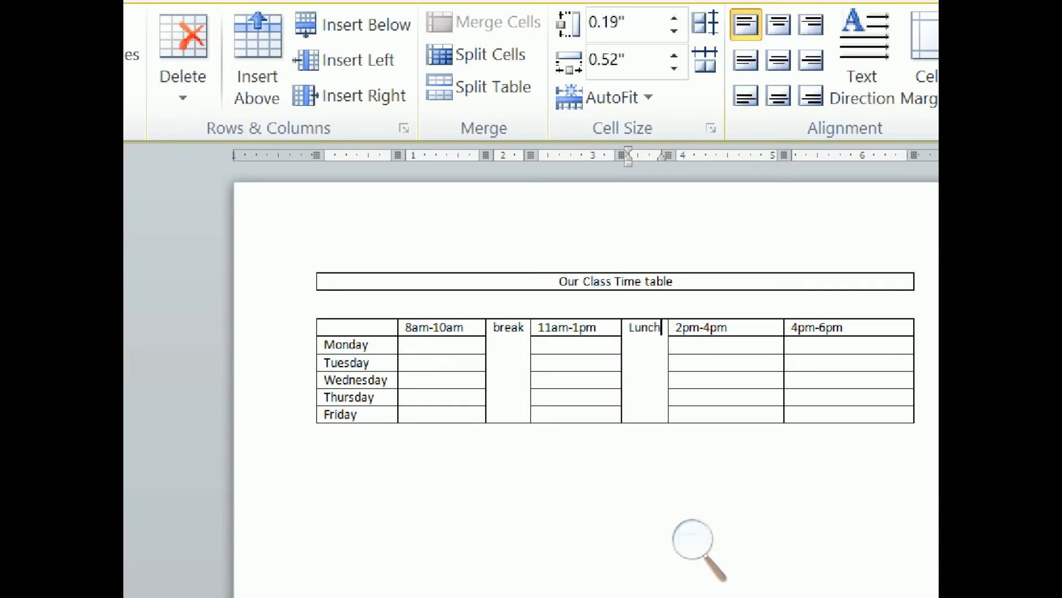
pyautogui.press('BackSpace')
pyautogui.write('B')
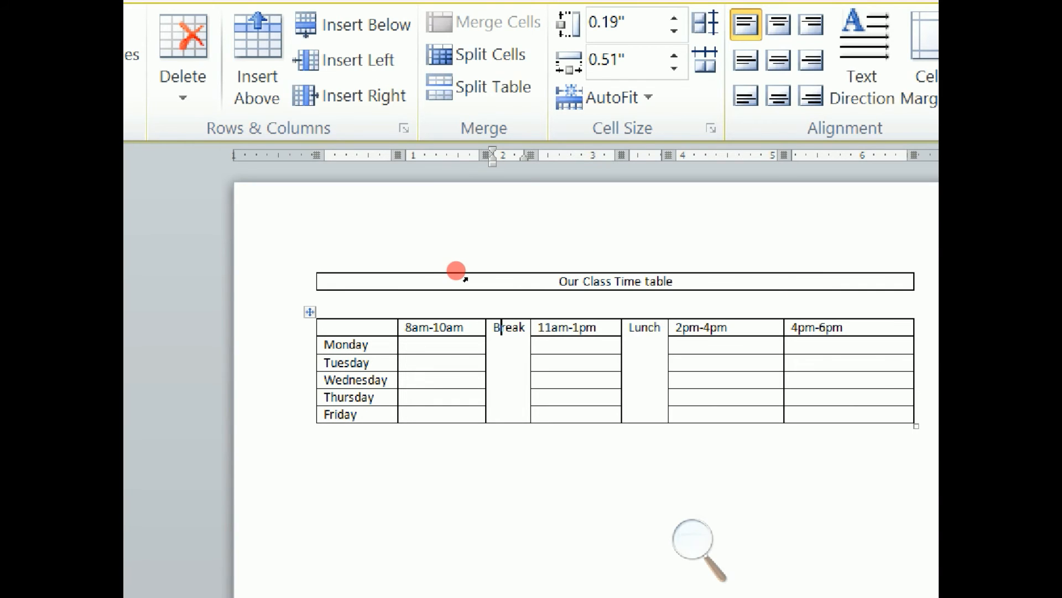
# Rotate the Break text to read vertically from bottom to top and centre it both ways in its merged cell.
pyautogui.click(490, 328)
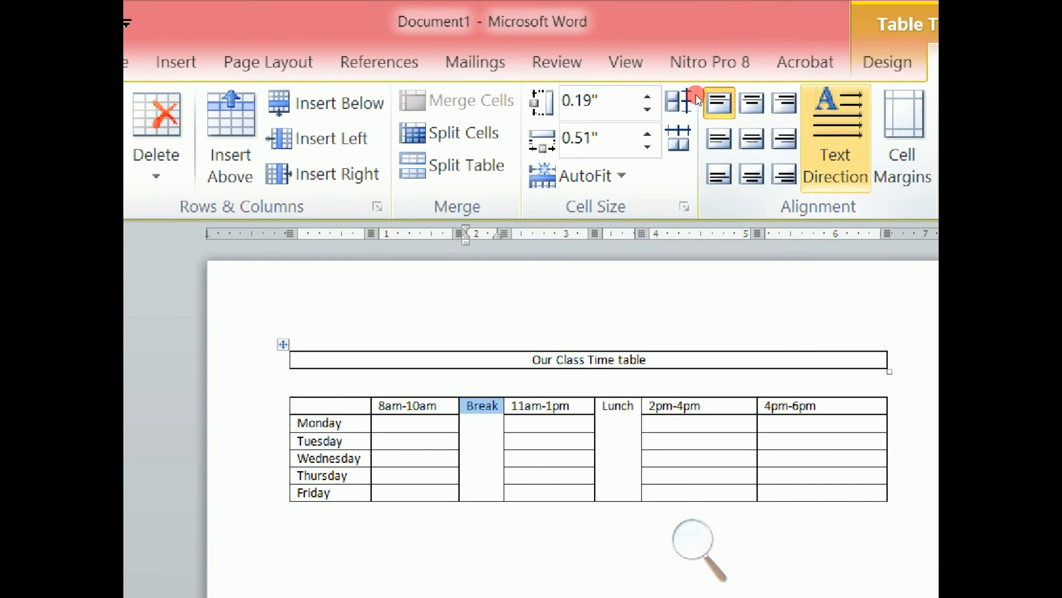
pyautogui.click(836, 166)
pyautogui.click(835, 138)
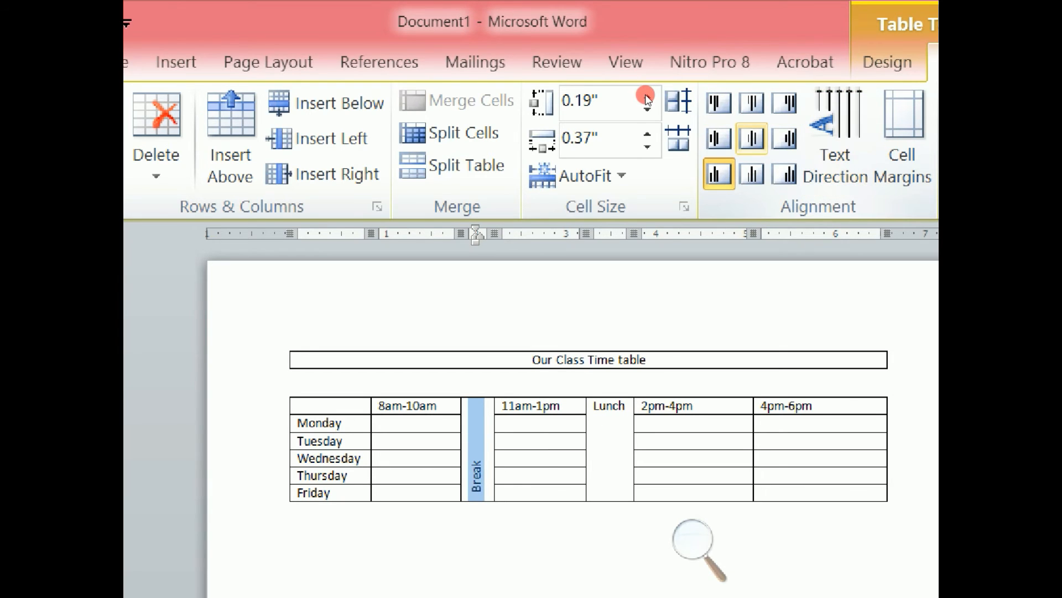
pyautogui.click(752, 139)
# Rotate the Lunch text to read vertically from bottom to top and centre it both ways in its merged cell.
pyautogui.moveTo(575, 286)
pyautogui.mouseDown()
pyautogui.moveTo(550, 283)
pyautogui.moveTo(550, 272)
pyautogui.moveTo(568, 272)
pyautogui.mouseUp()
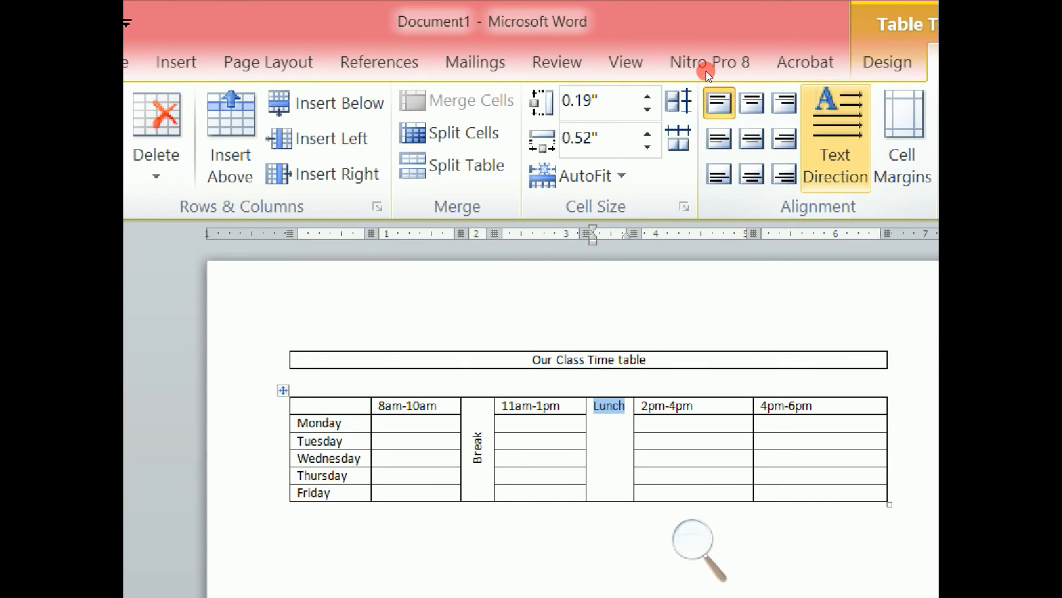
pyautogui.click(835, 138)
pyautogui.click(836, 138)
pyautogui.click(752, 138)
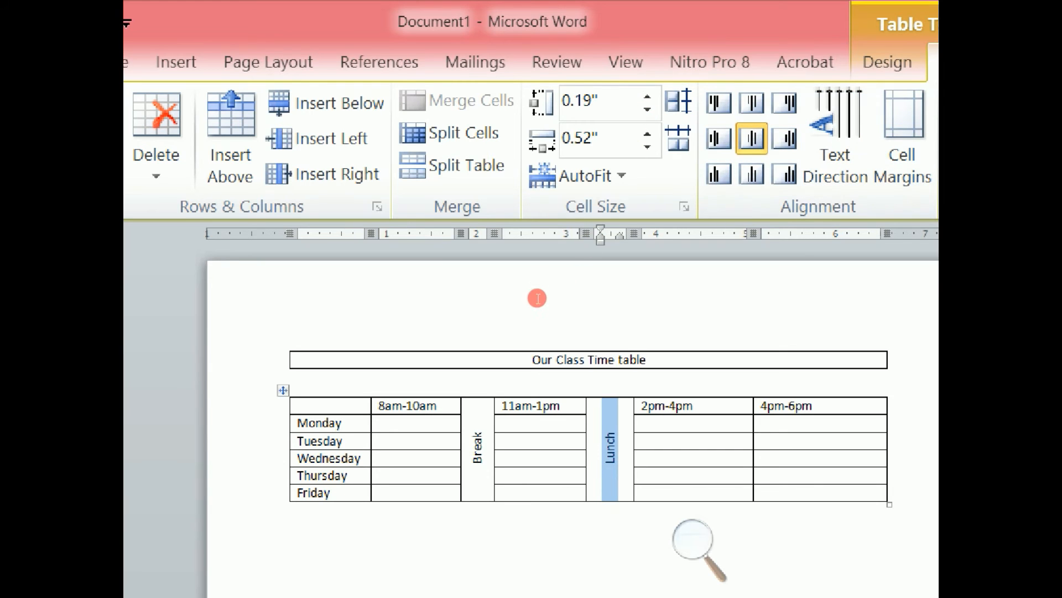
# Split the Monday 8am-10am cell into 2 columns and 1 row.
pyautogui.click(534, 360)
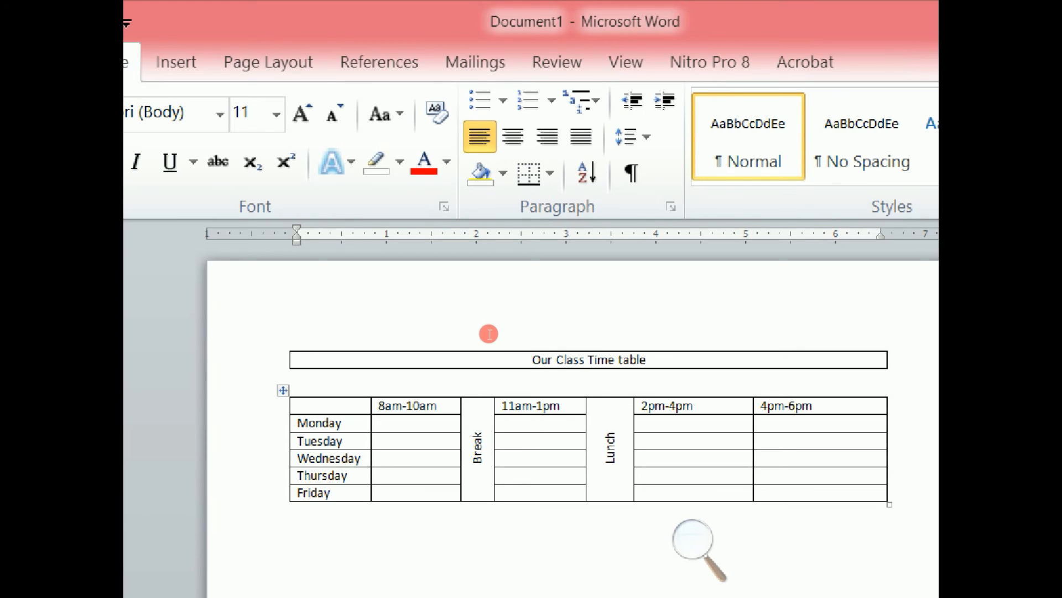
pyautogui.click(408, 287)
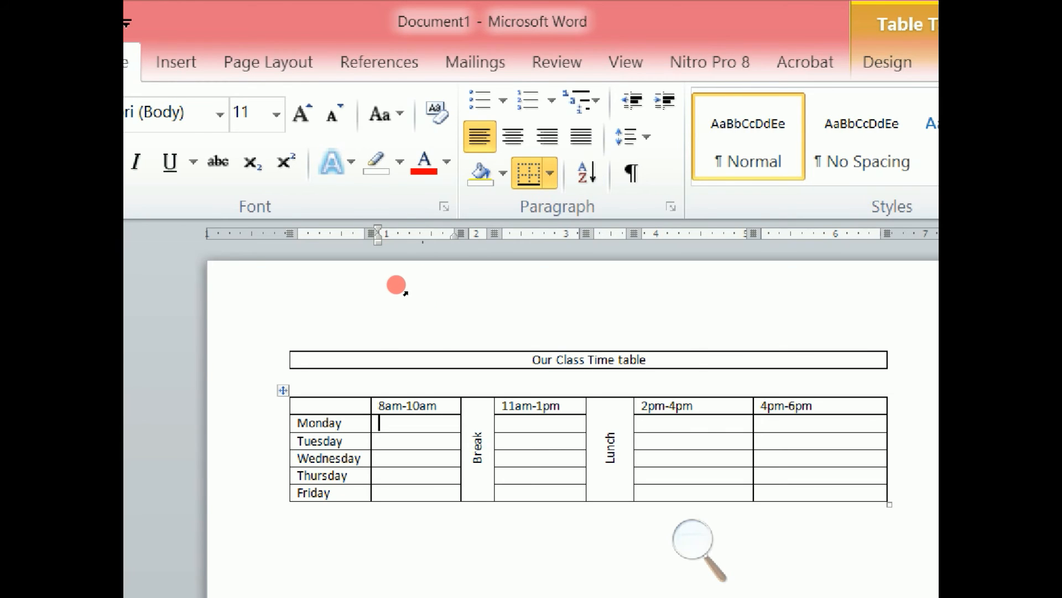
pyautogui.click(375, 423)
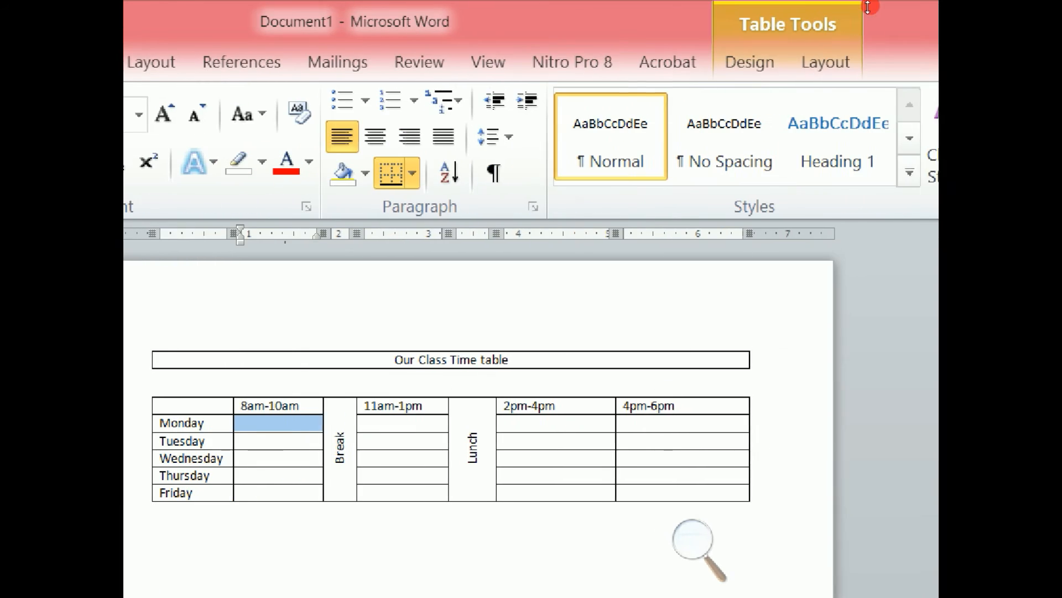
pyautogui.click(781, 41)
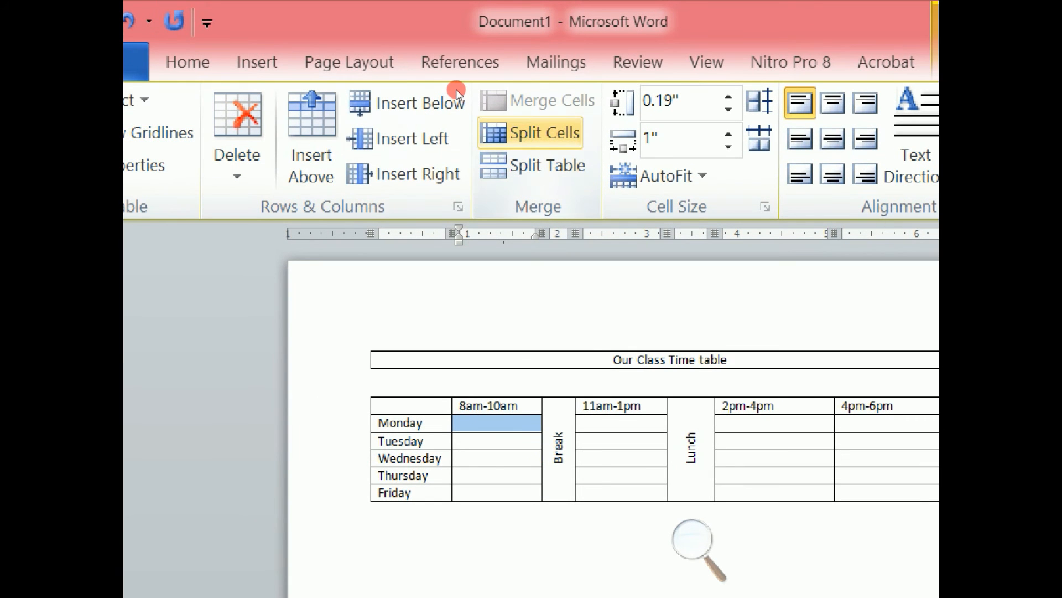
pyautogui.click(532, 133)
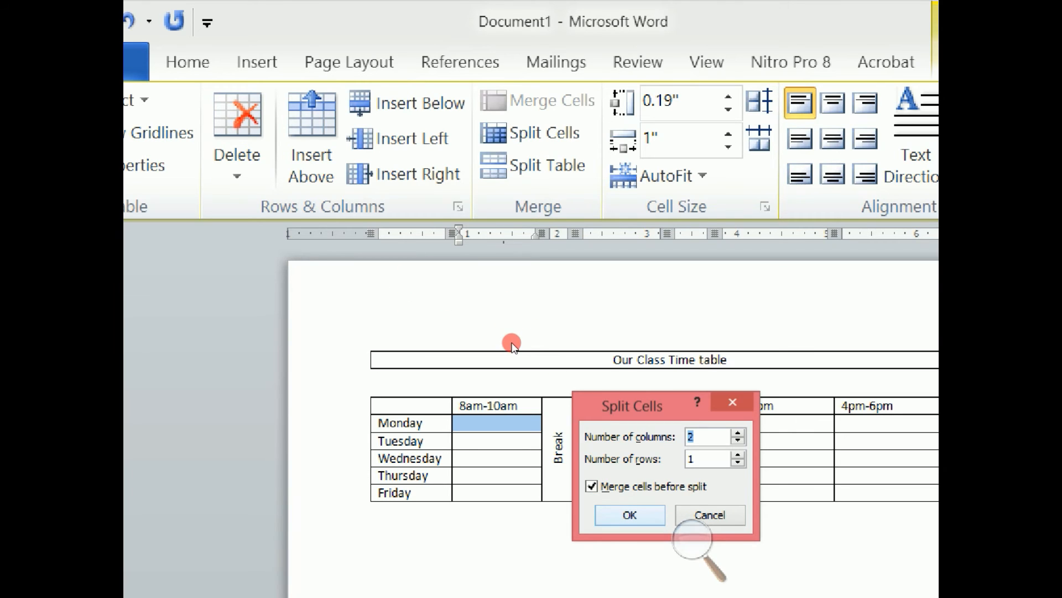
pyautogui.press('Return')
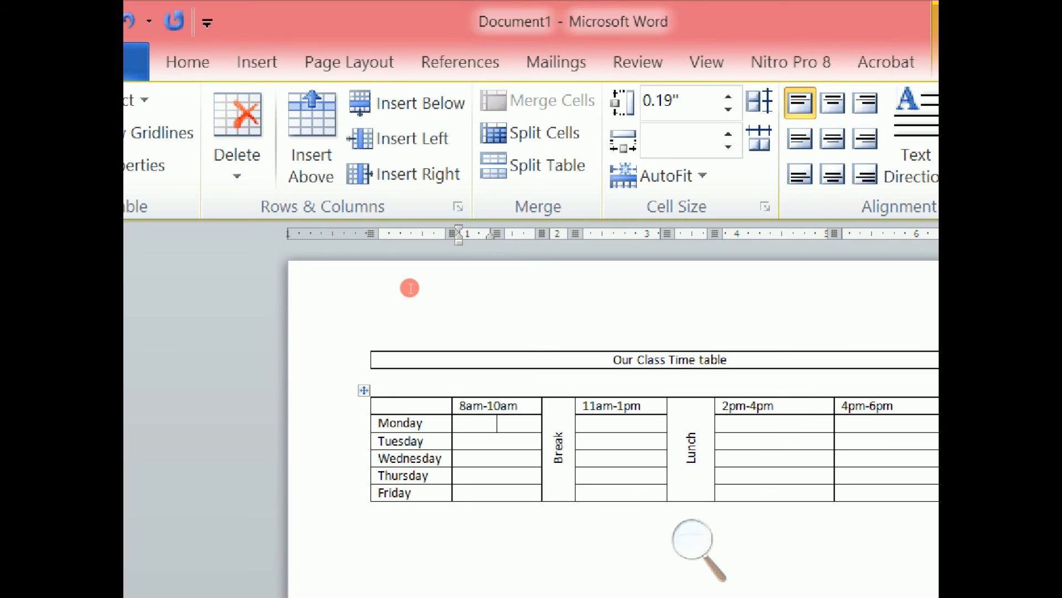
# Enter Mtc 1 in the first half of the split Monday cell and Mtc 2 in the second, each number on its own line.
pyautogui.write('mtc')
pyautogui.press('Return')
pyautogui.write('1')
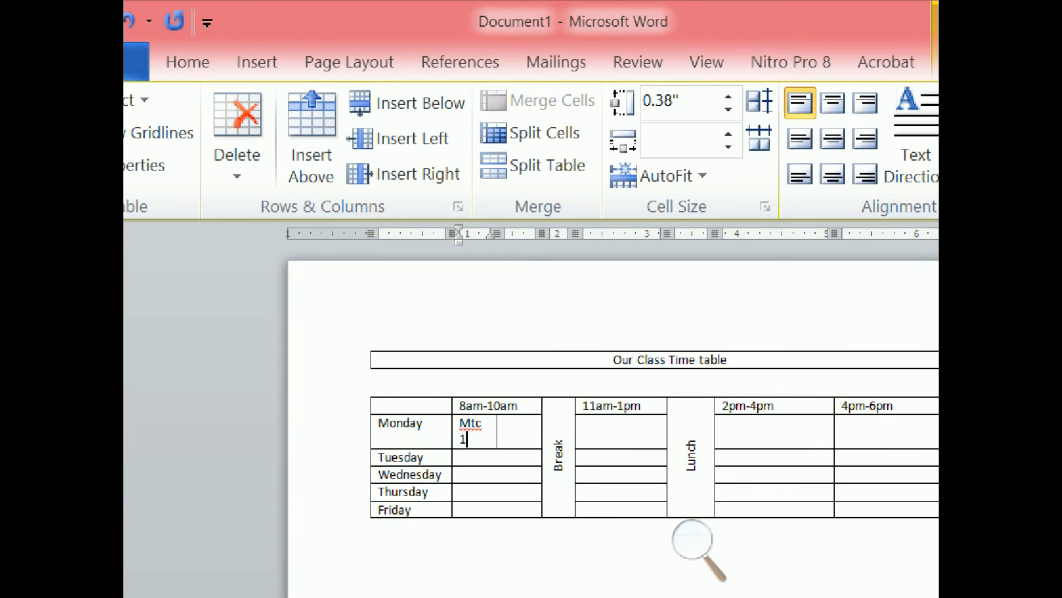
pyautogui.press('Tab')
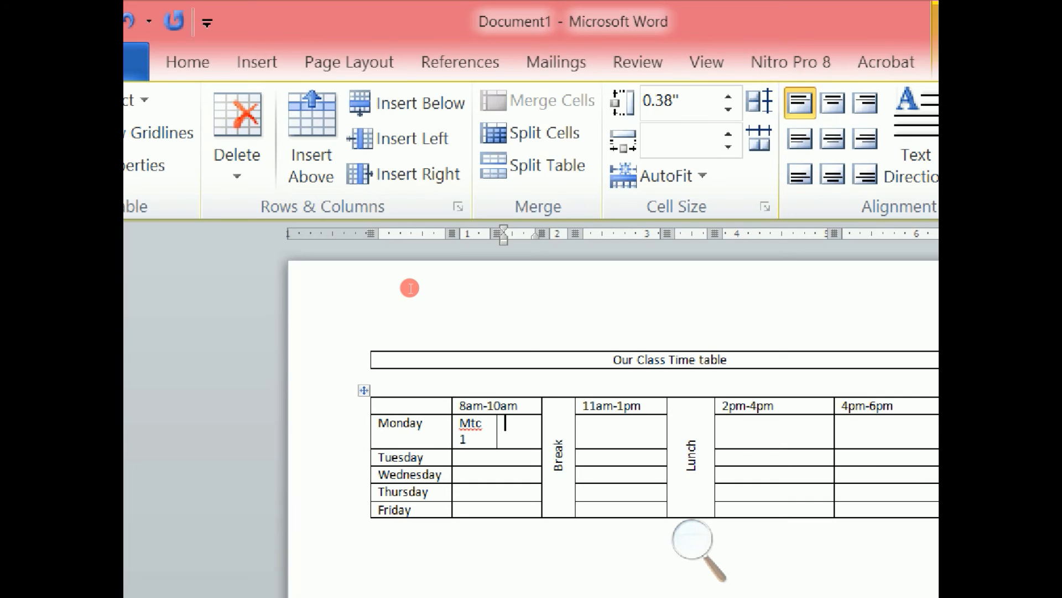
pyautogui.write('m')
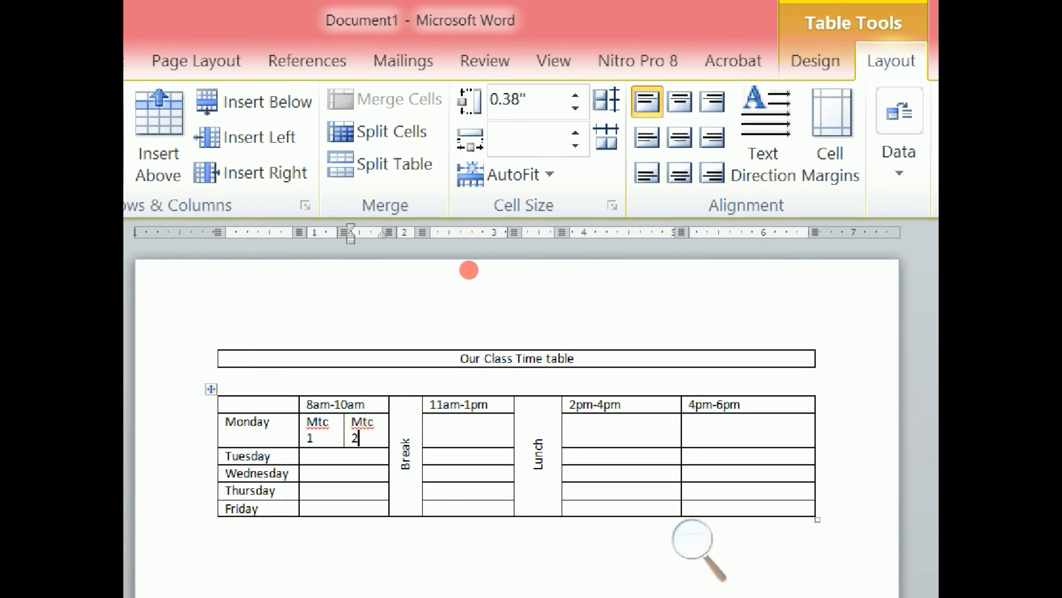
# Shade the Our Class Time table title row with Black, Text 1.
pyautogui.click(324, 237)
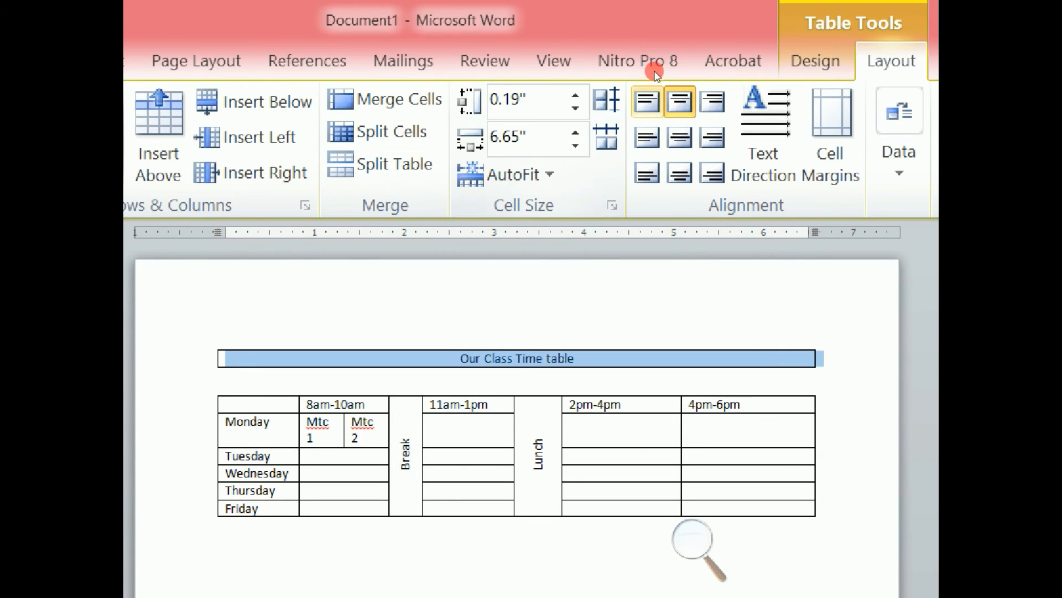
pyautogui.click(785, 61)
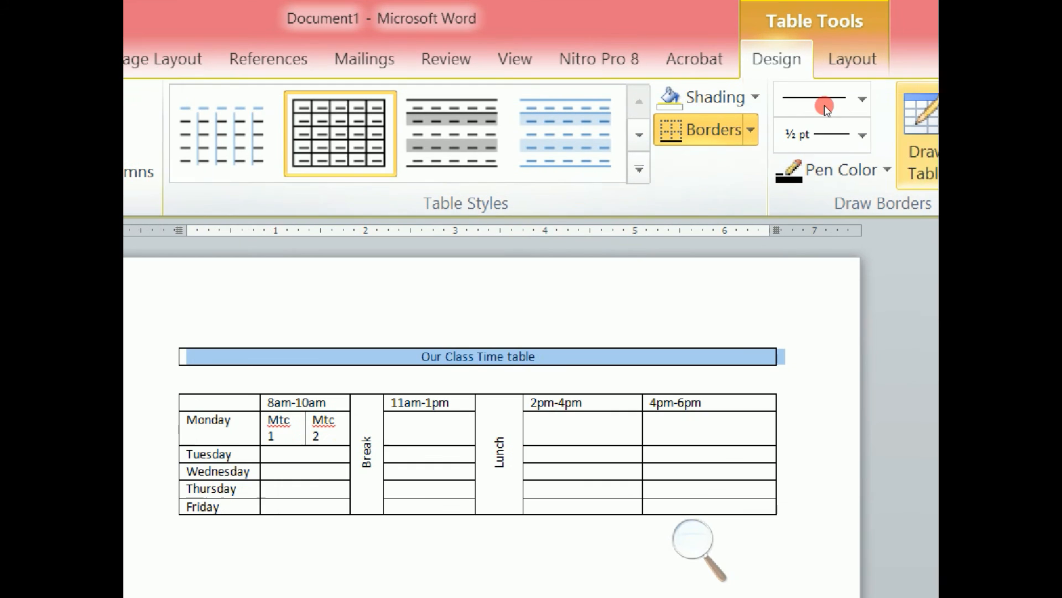
pyautogui.click(679, 101)
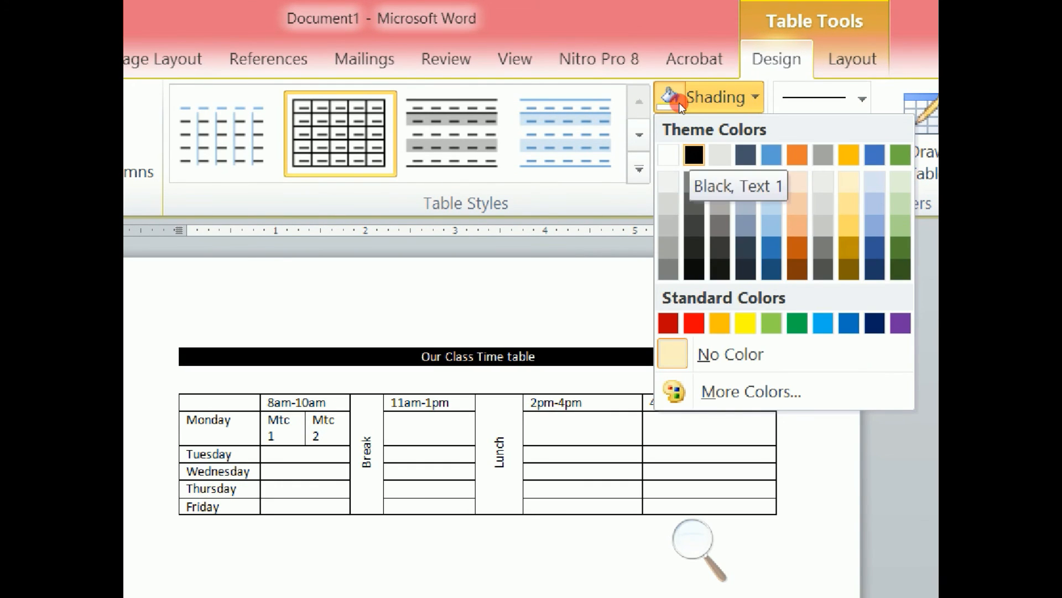
pyautogui.click(694, 155)
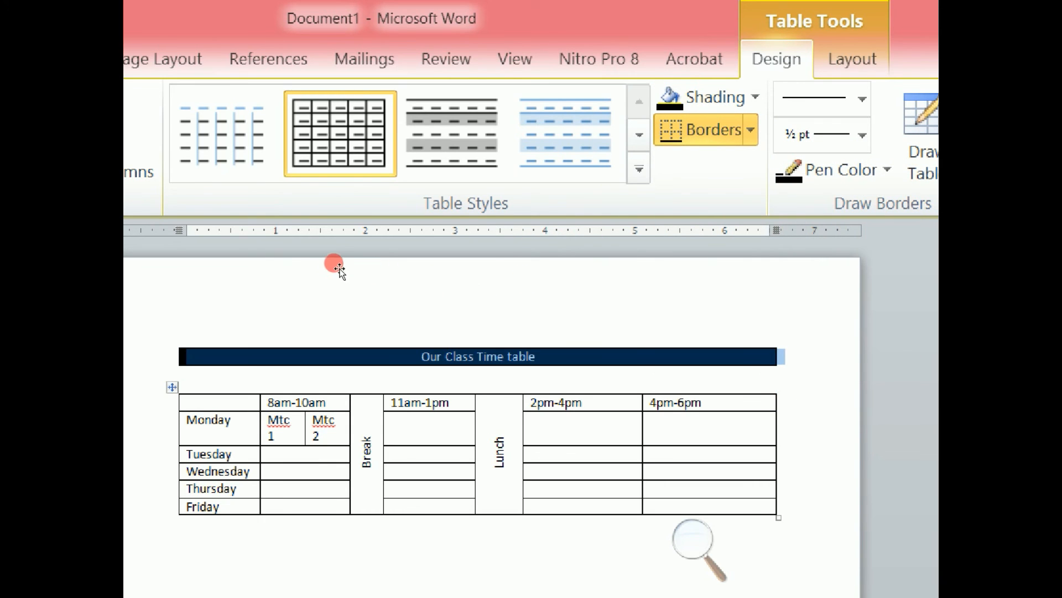
# Shade the merged Break cell with the orange theme color.
pyautogui.click(172, 387)
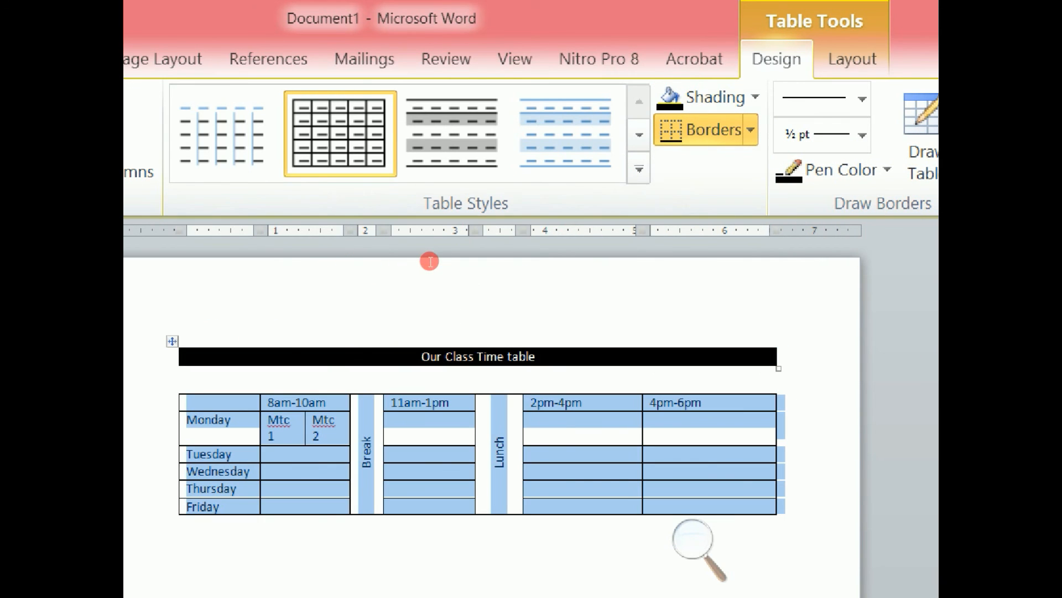
pyautogui.click(372, 274)
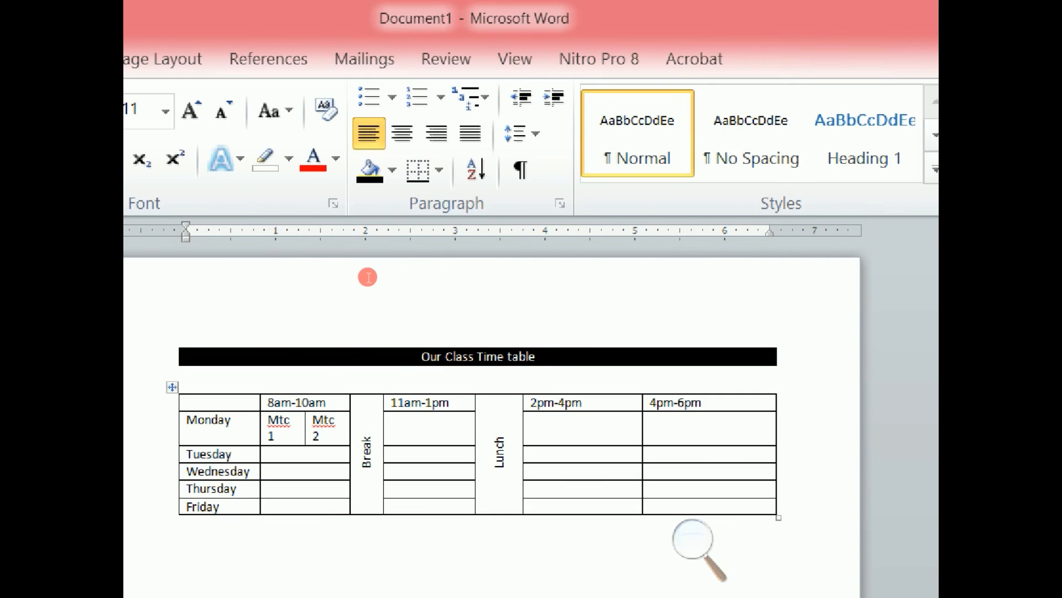
pyautogui.click(462, 267)
pyautogui.click(766, 67)
pyautogui.click(719, 83)
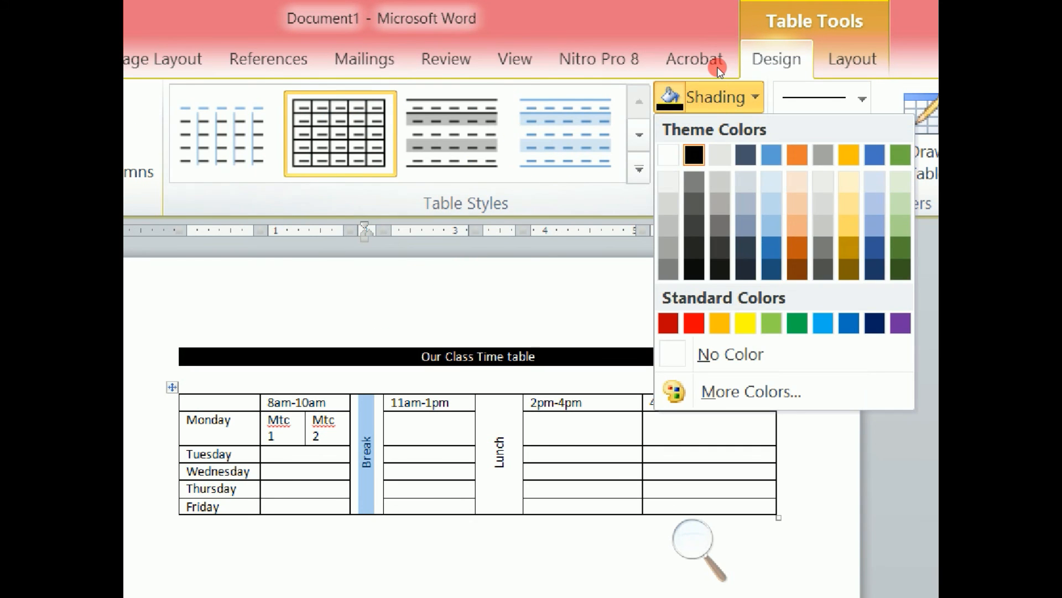
pyautogui.click(797, 154)
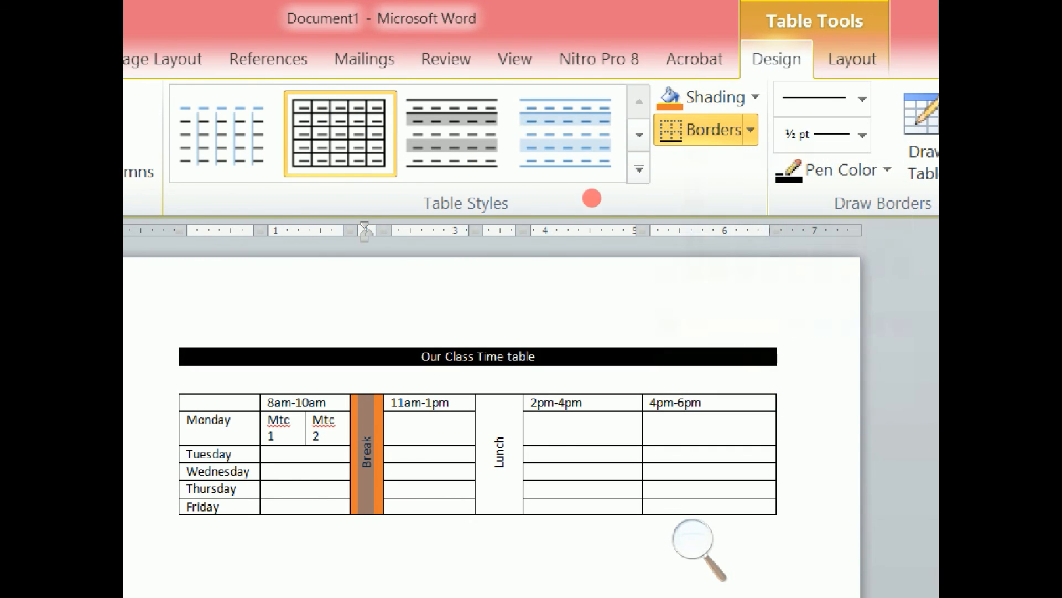
# Shade the merged Lunch cell with the green theme color.
pyautogui.click(548, 266)
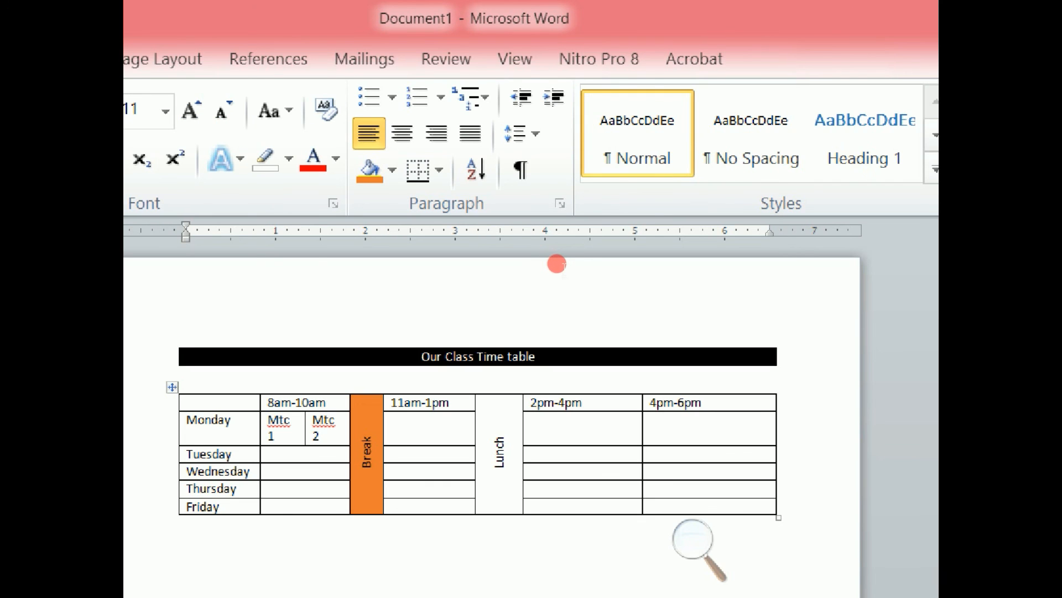
pyautogui.click(557, 264)
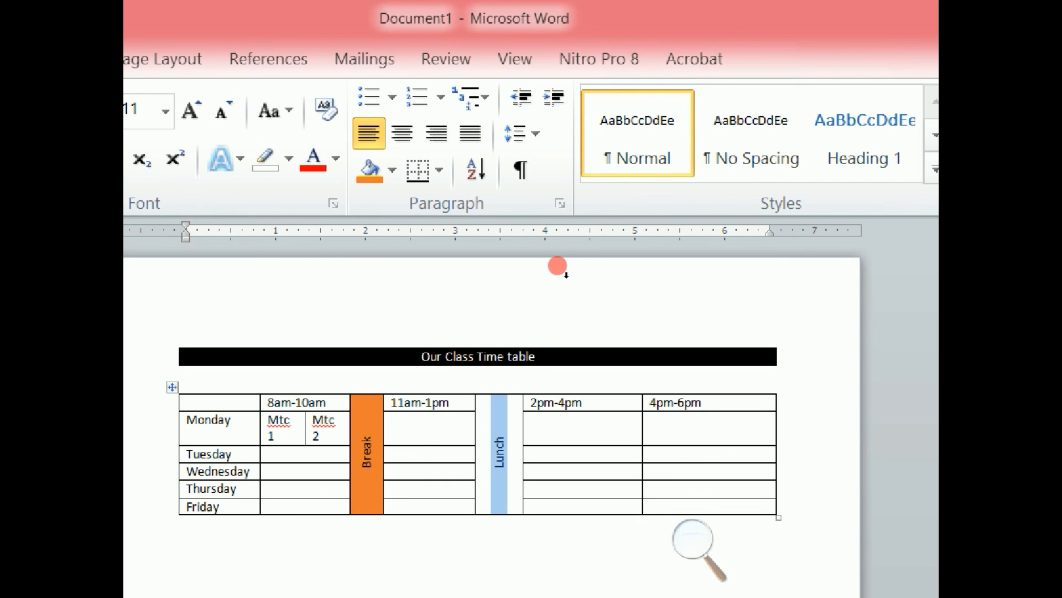
pyautogui.click(757, 38)
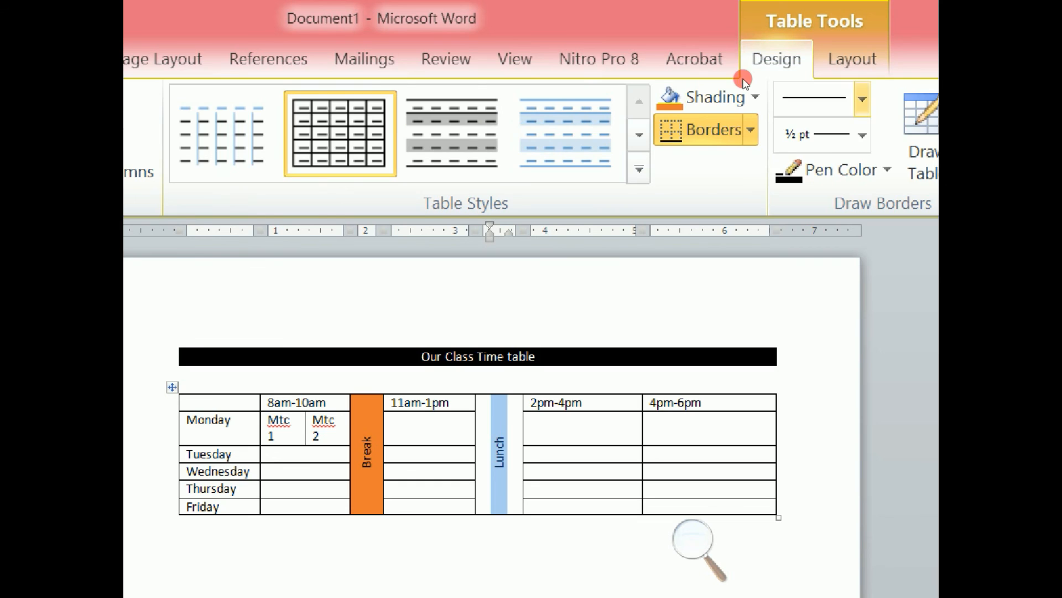
pyautogui.click(717, 97)
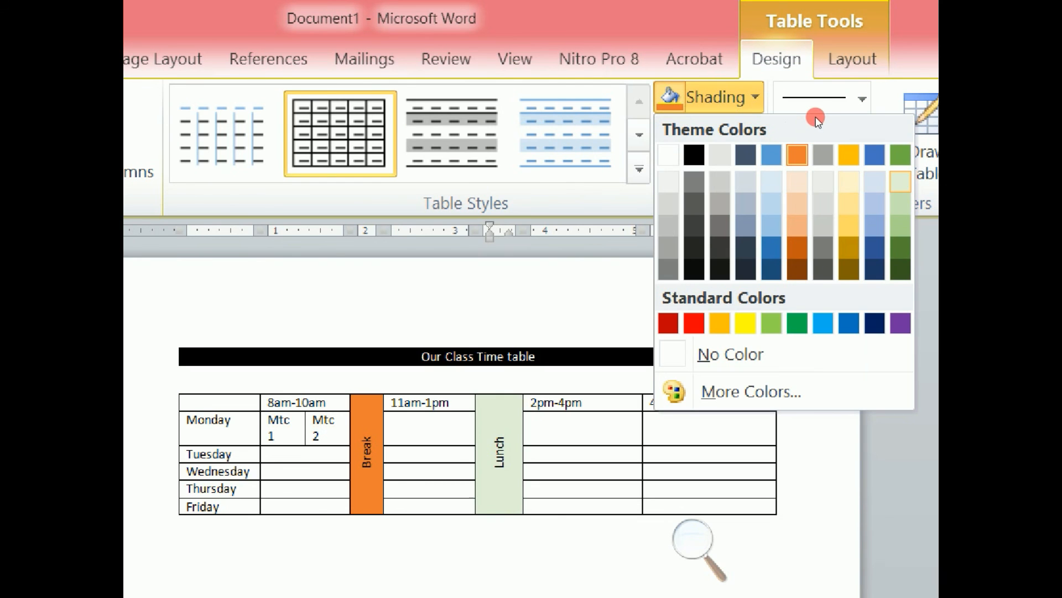
pyautogui.click(901, 155)
# Apply the table style with a solid orange header row and thin orange row lines to the whole timetable.
pyautogui.click(611, 354)
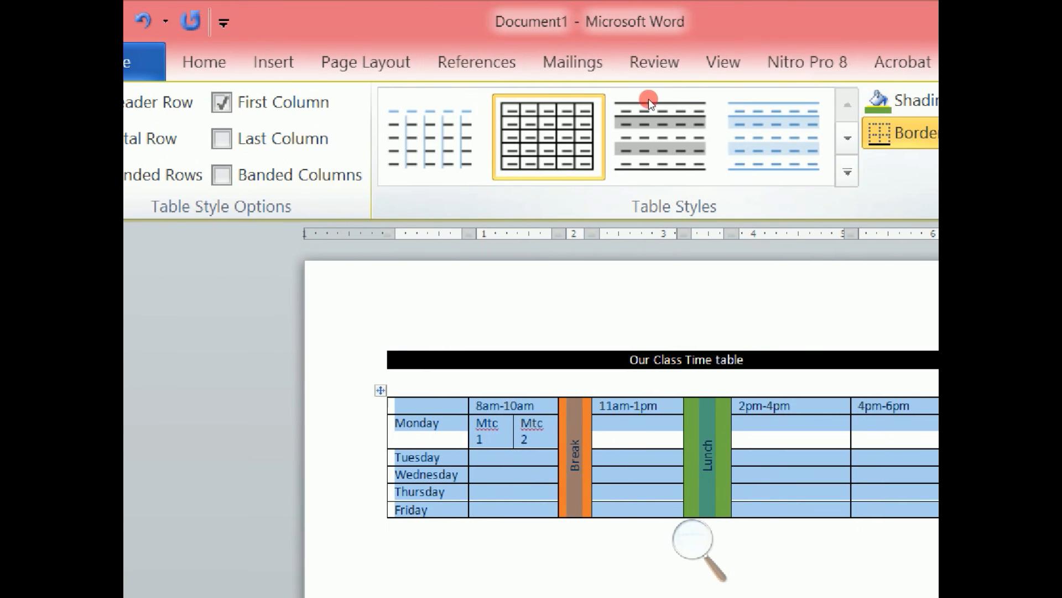
pyautogui.click(880, 173)
pyautogui.press('Down')
pyautogui.press('Return')
pyautogui.click(592, 381)
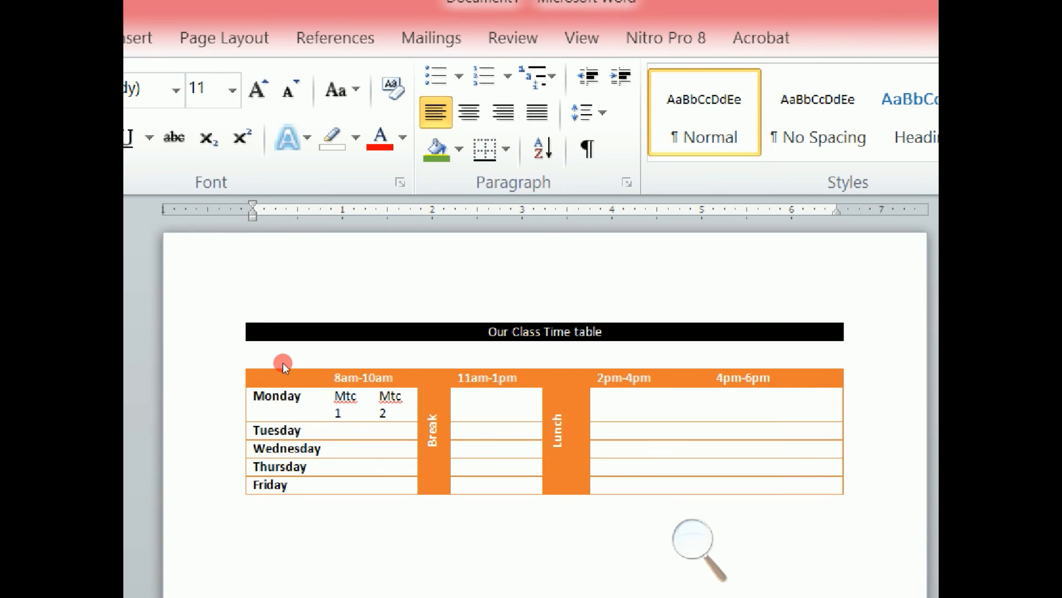
# Insert a blank row below the Friday row.
pyautogui.hotkey('shift', 'Up')
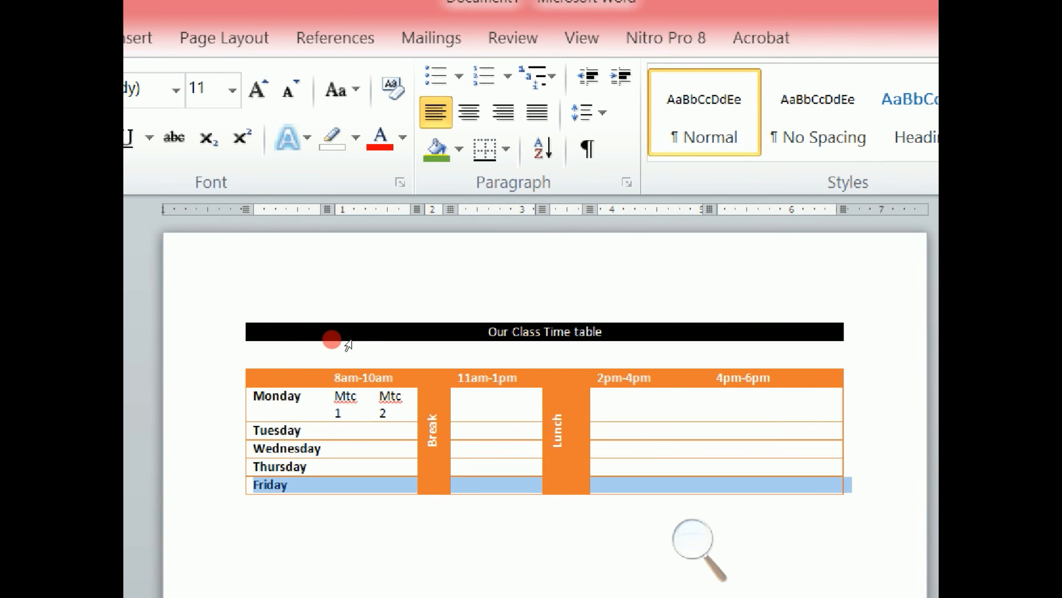
pyautogui.rightClick(361, 340)
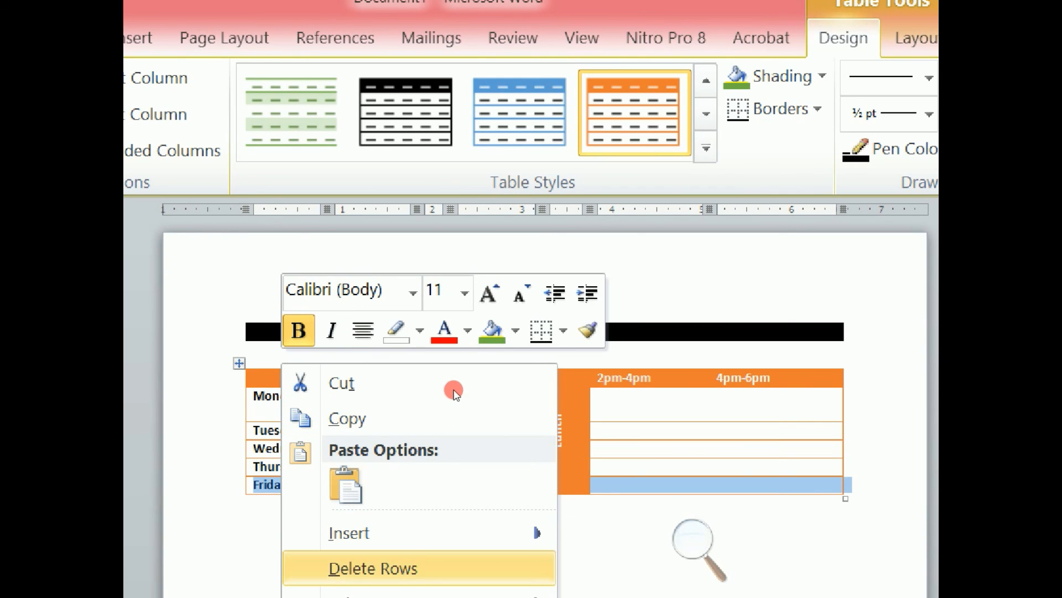
pyautogui.moveTo(419, 533)
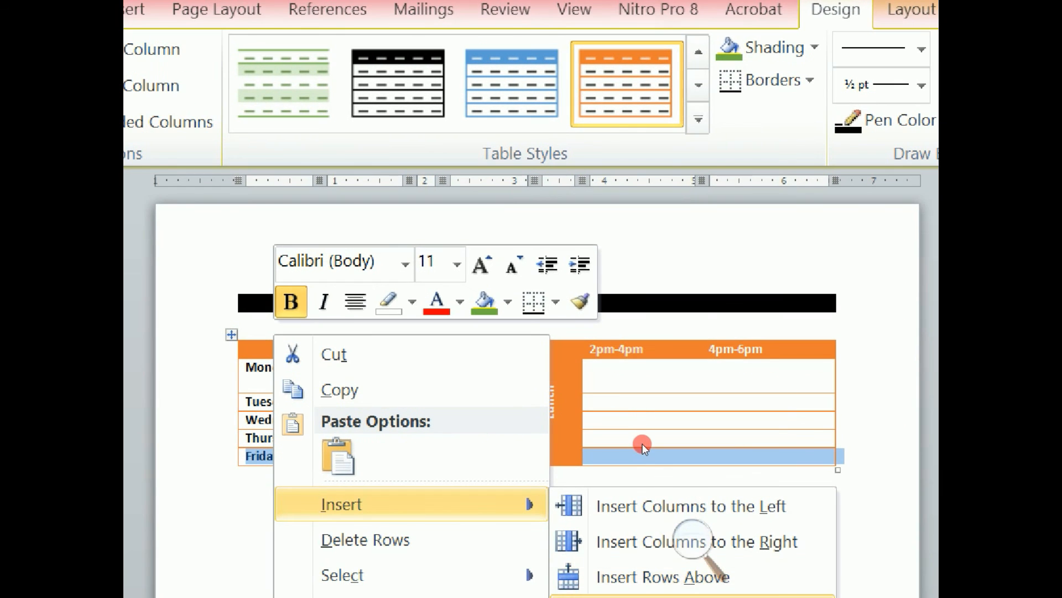
pyautogui.click(641, 444)
pyautogui.click(419, 384)
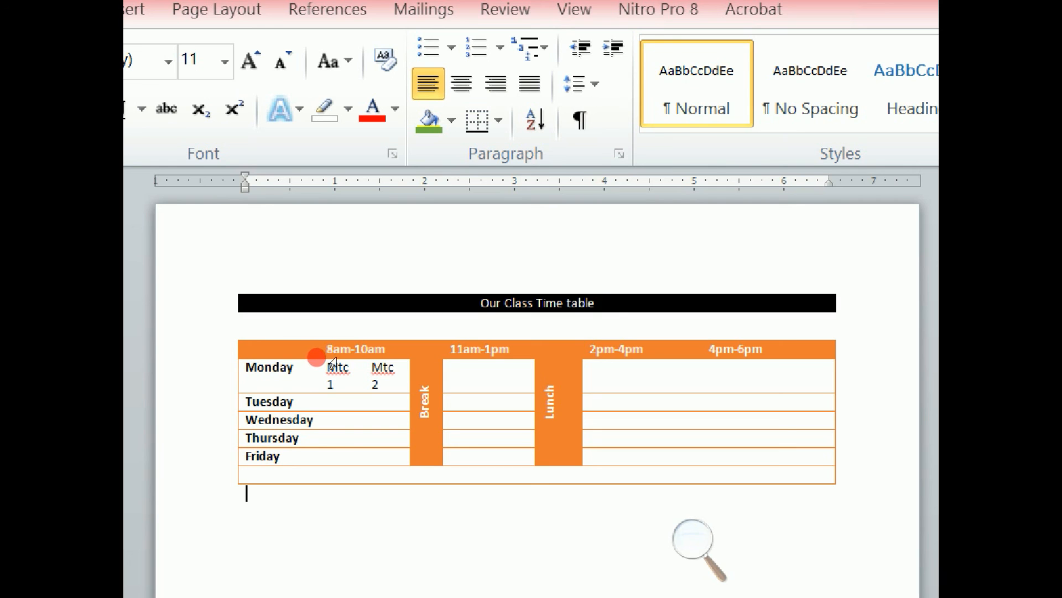
# Delete the blank row below Friday.
pyautogui.click(332, 355)
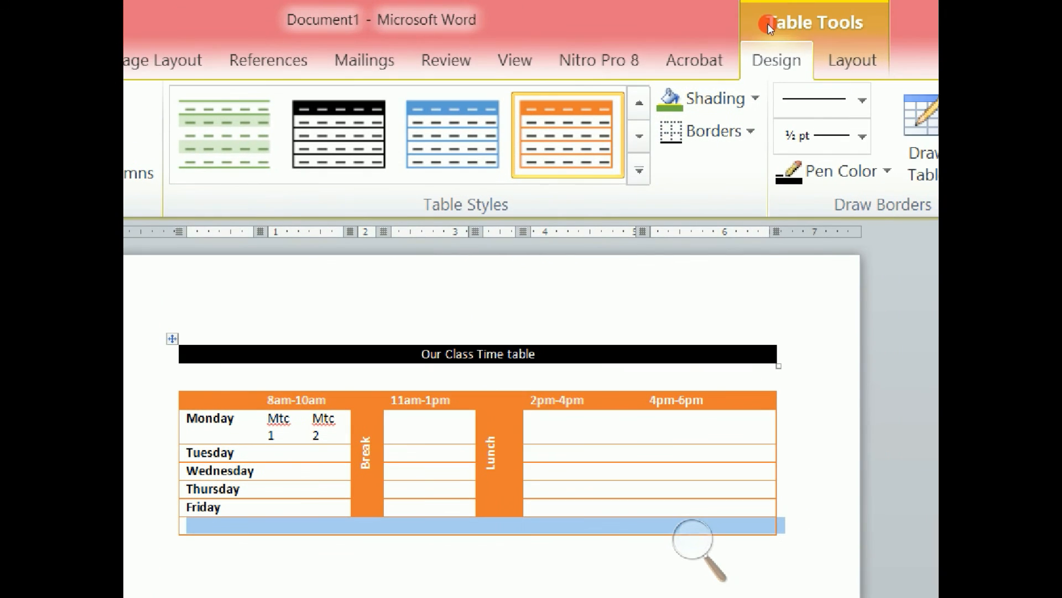
pyautogui.click(912, 10)
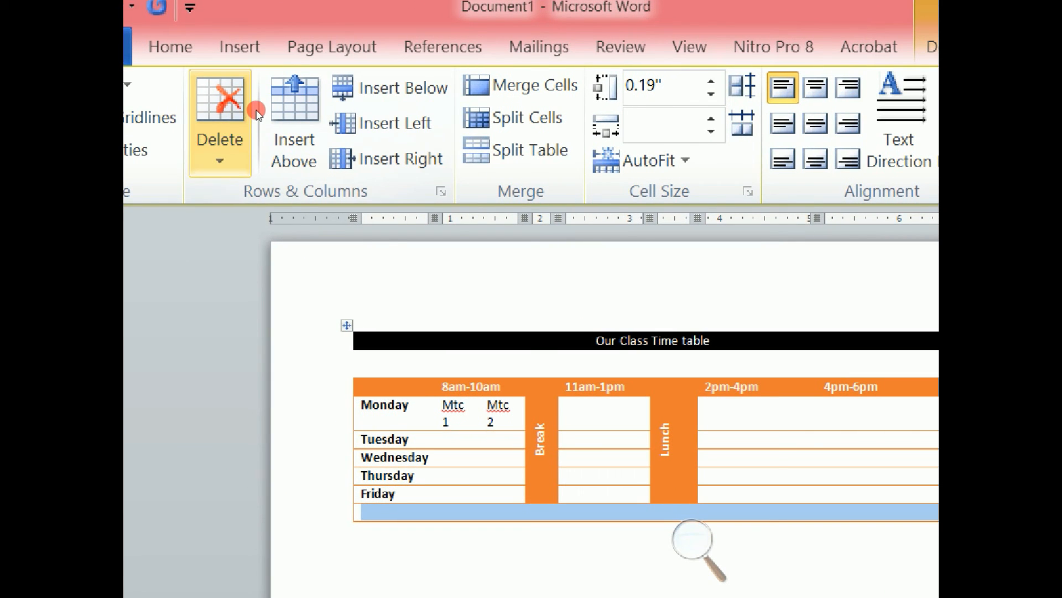
pyautogui.click(244, 116)
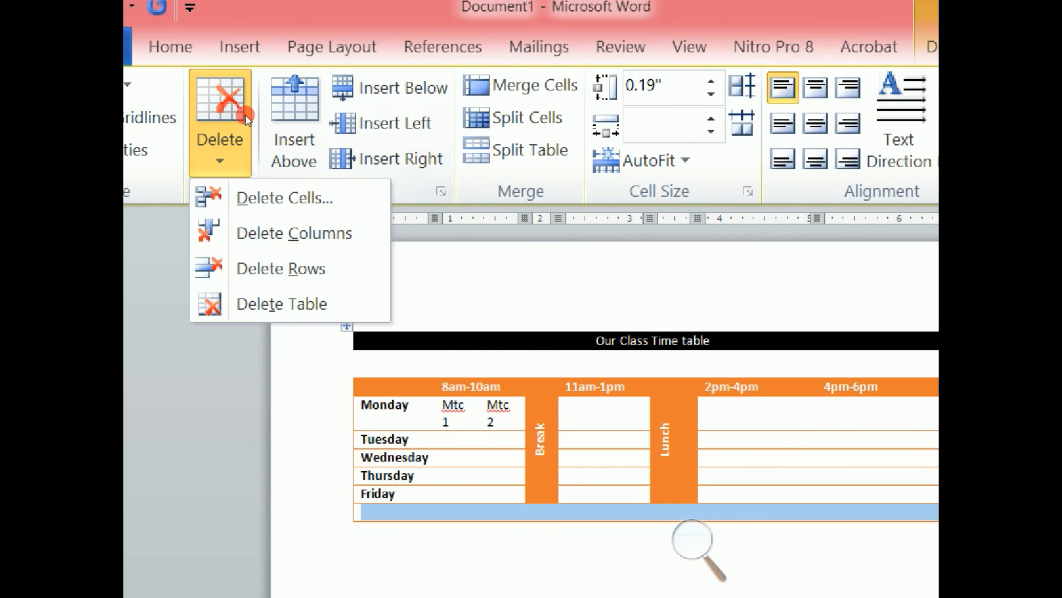
pyautogui.click(281, 268)
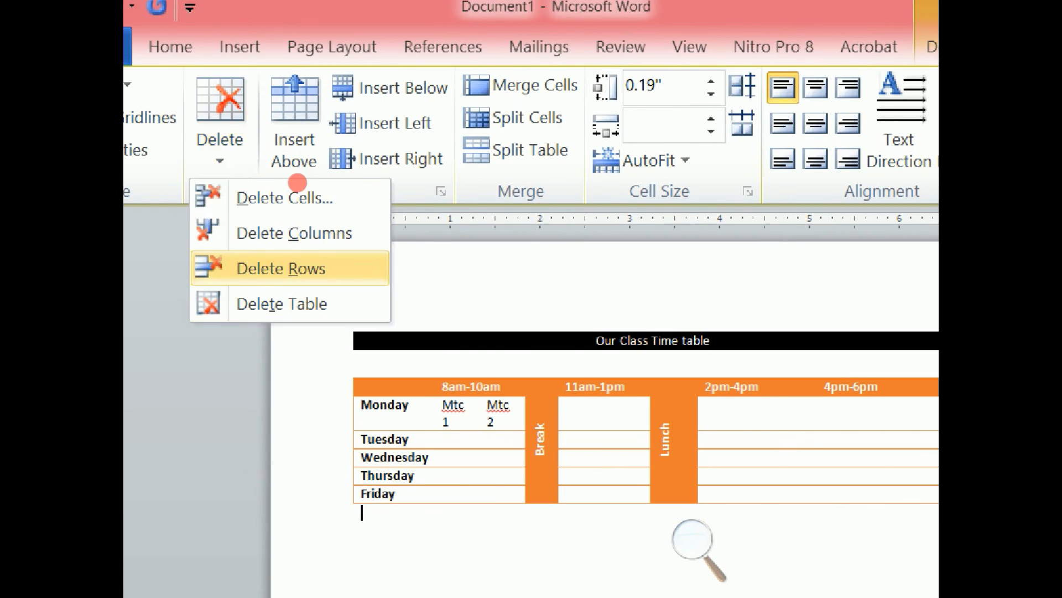